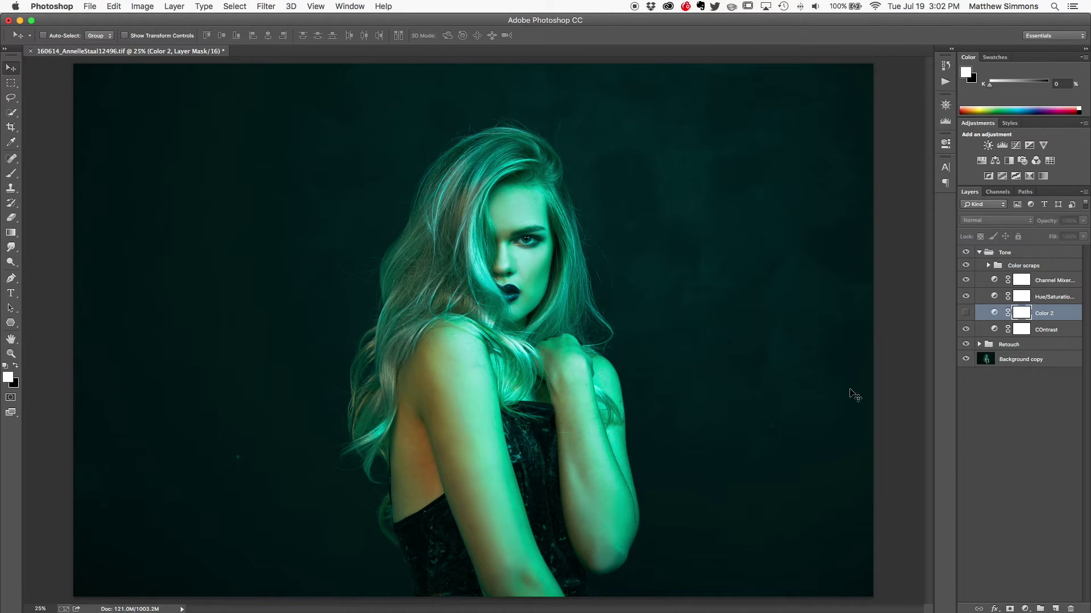
Step: Compare Color 2 on and off, then hide Channel Mixer, Hue/Saturation and Color 2 and show Contrast
click(965, 313)
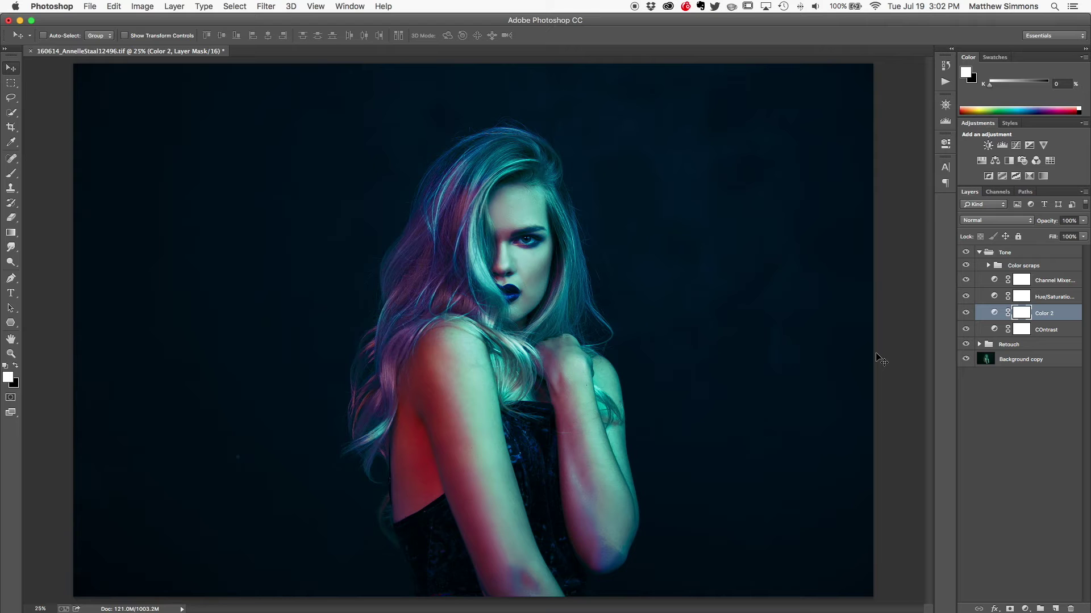
click(965, 313)
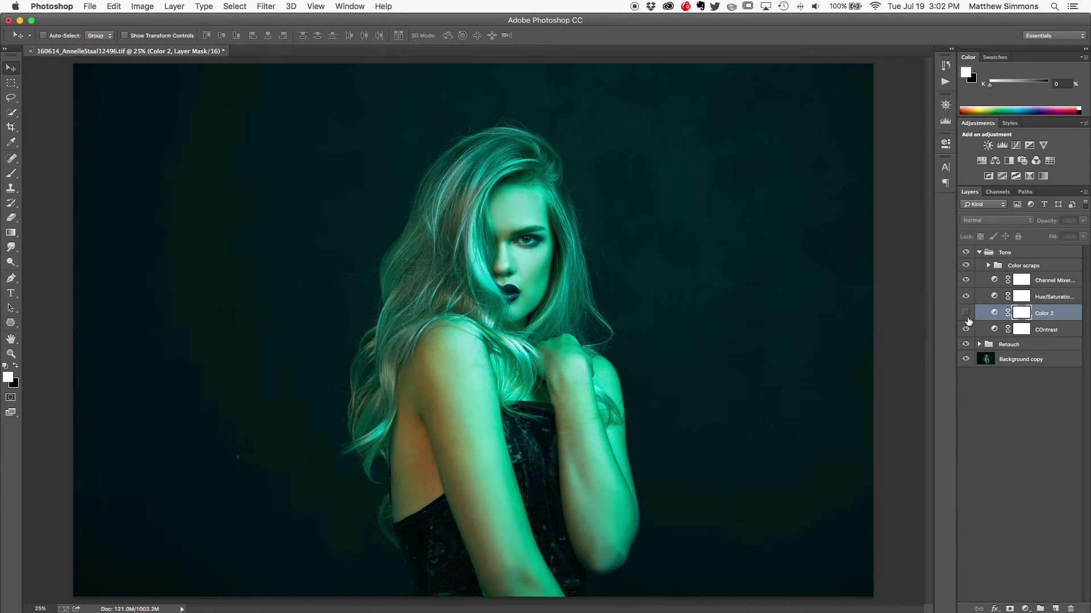
click(965, 314)
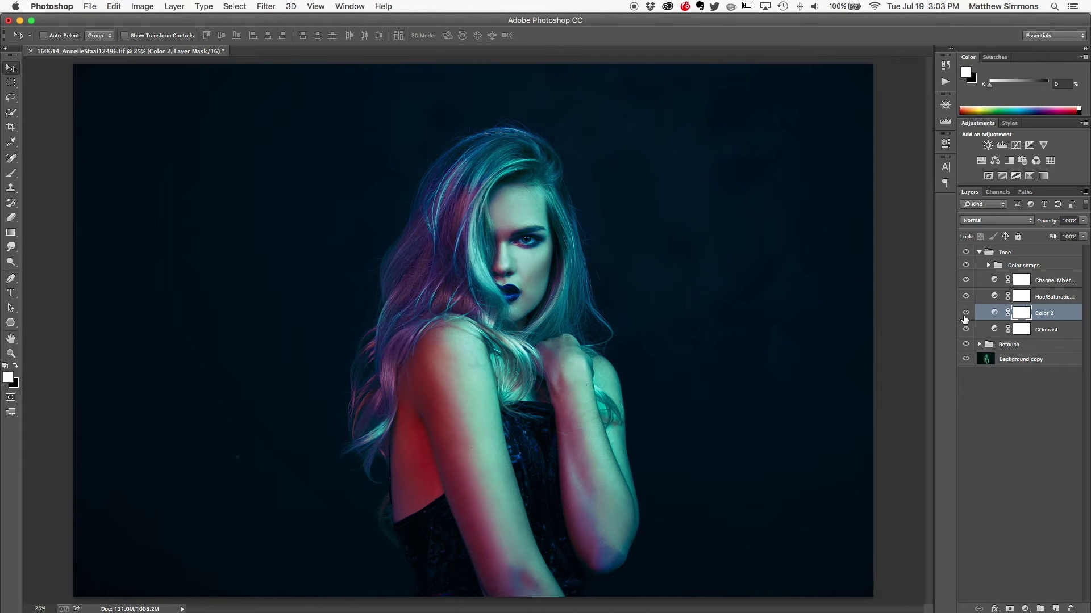
click(965, 316)
click(967, 317)
drag(965, 279, 965, 332)
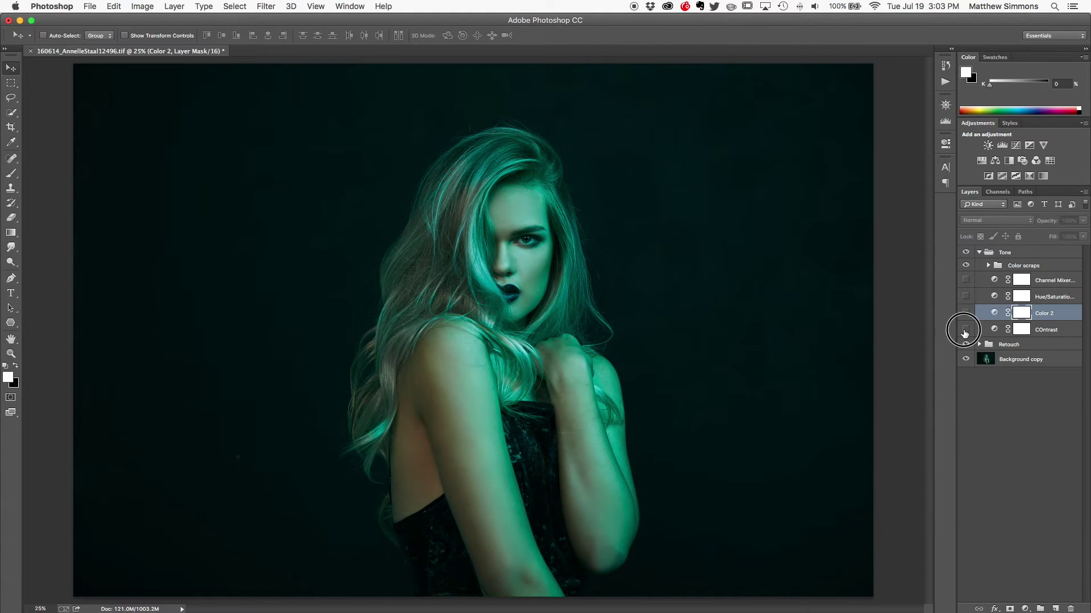
click(965, 330)
Step: Pull the Contrast curve's highlight point slightly lower to soften the highlights, then close its settings
double_click(994, 330)
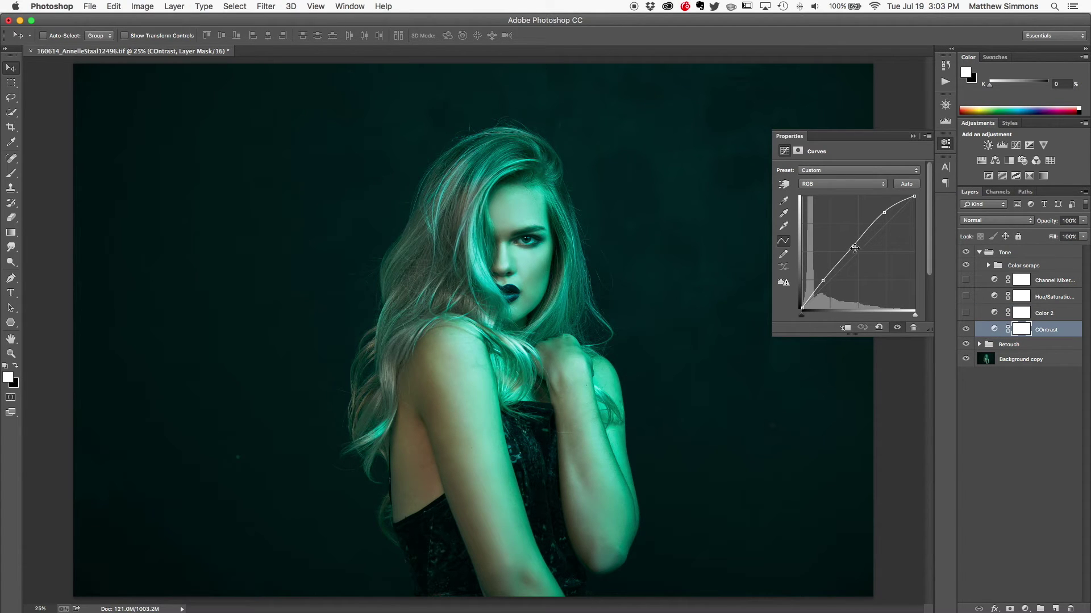
drag(884, 213, 884, 213)
drag(883, 214, 884, 213)
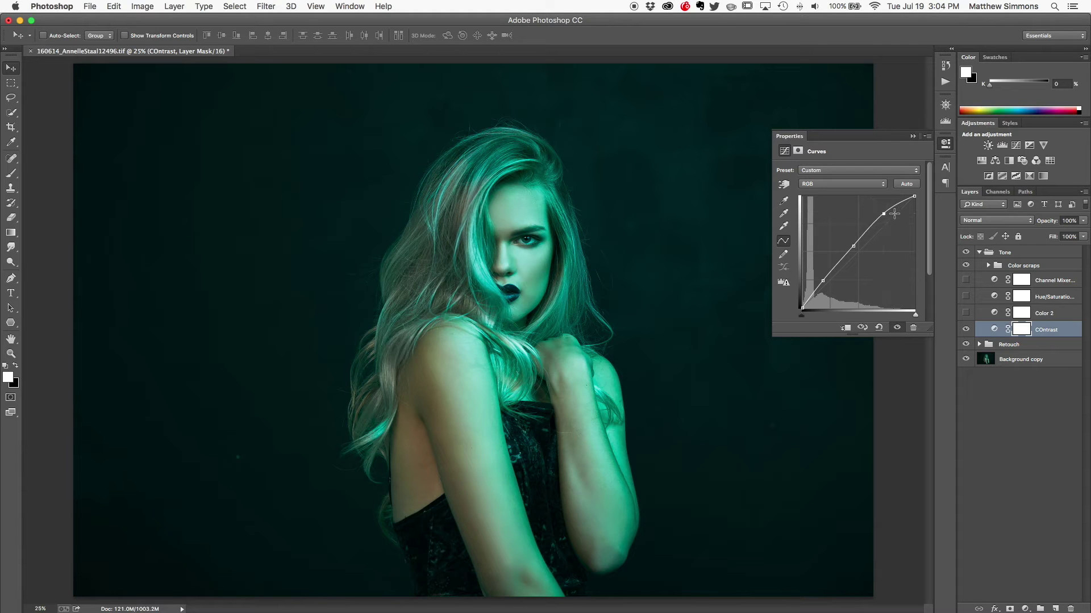
click(966, 314)
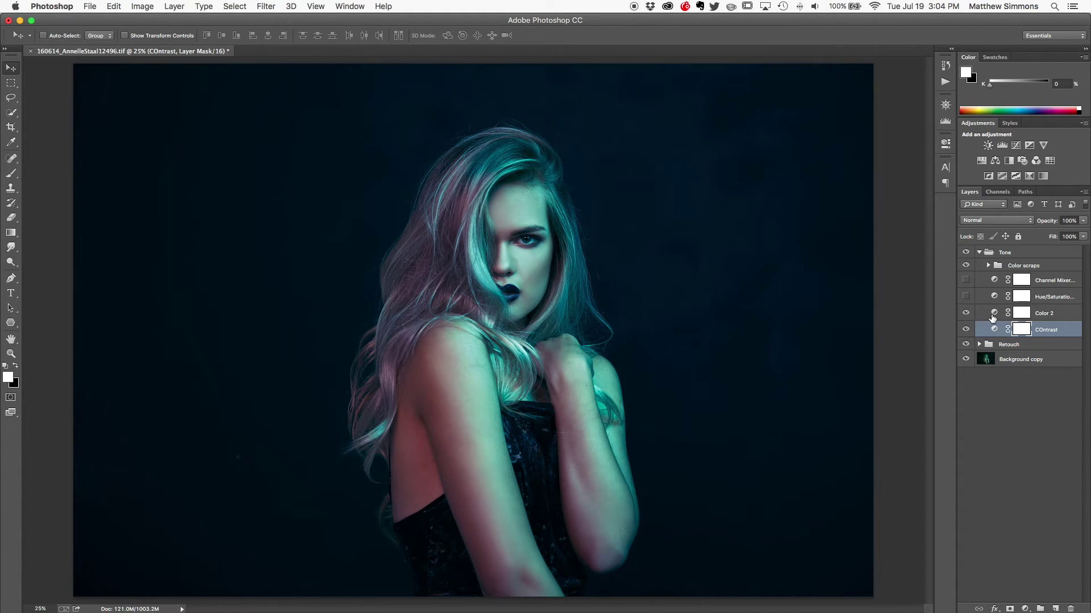
click(994, 313)
click(830, 187)
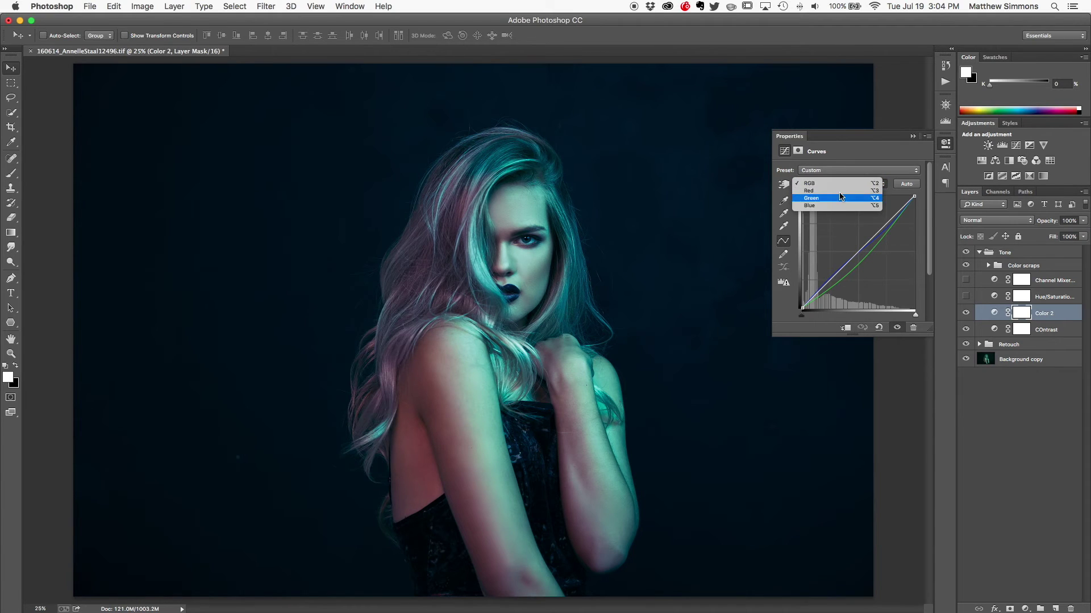
click(837, 183)
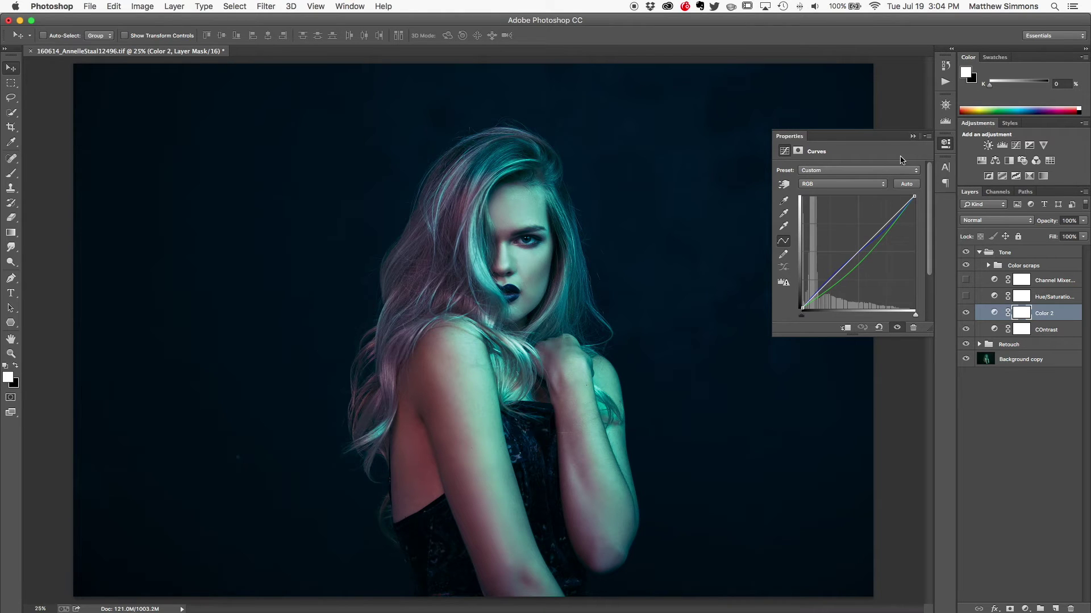
click(912, 138)
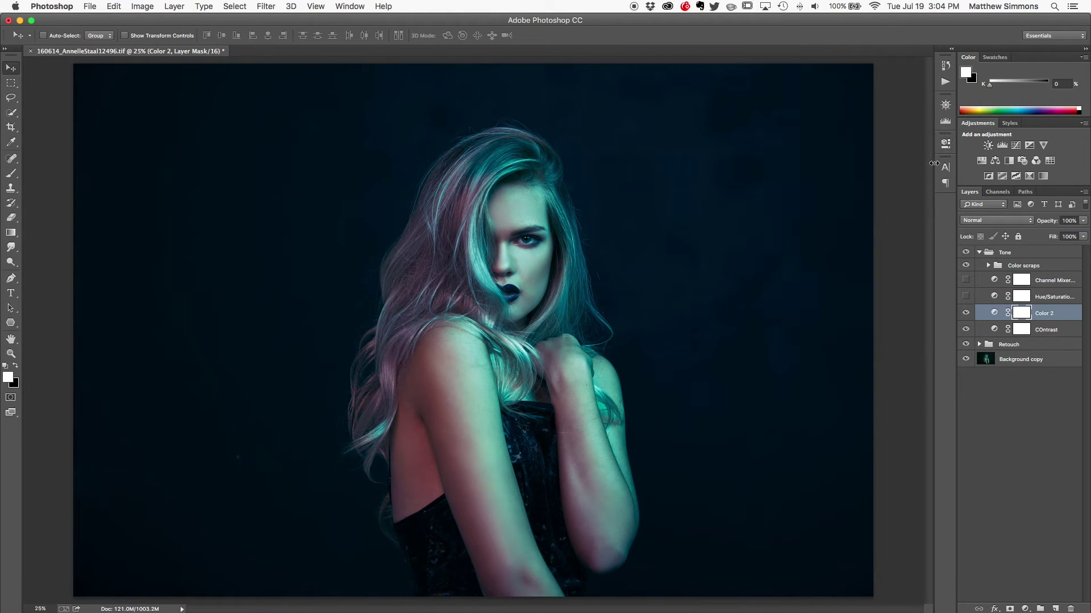
click(966, 314)
click(965, 315)
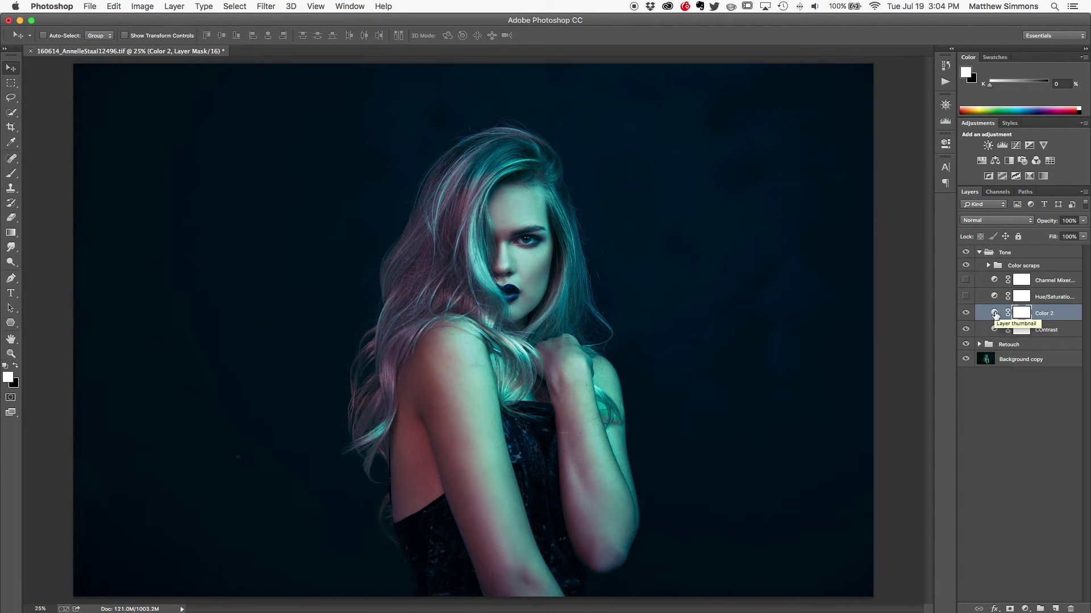
click(966, 296)
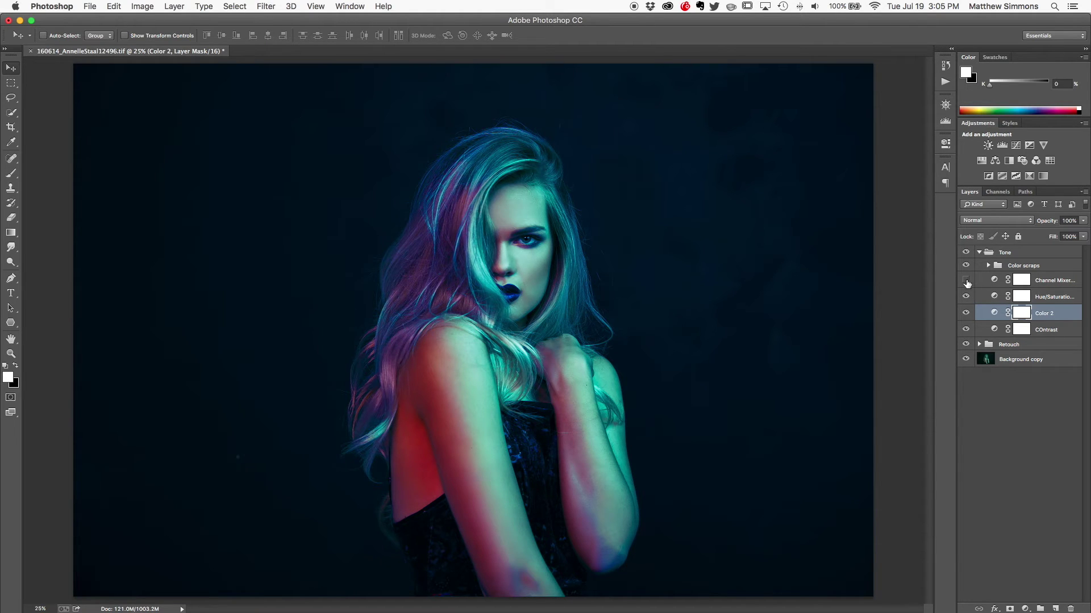
click(966, 280)
drag(966, 280, 965, 313)
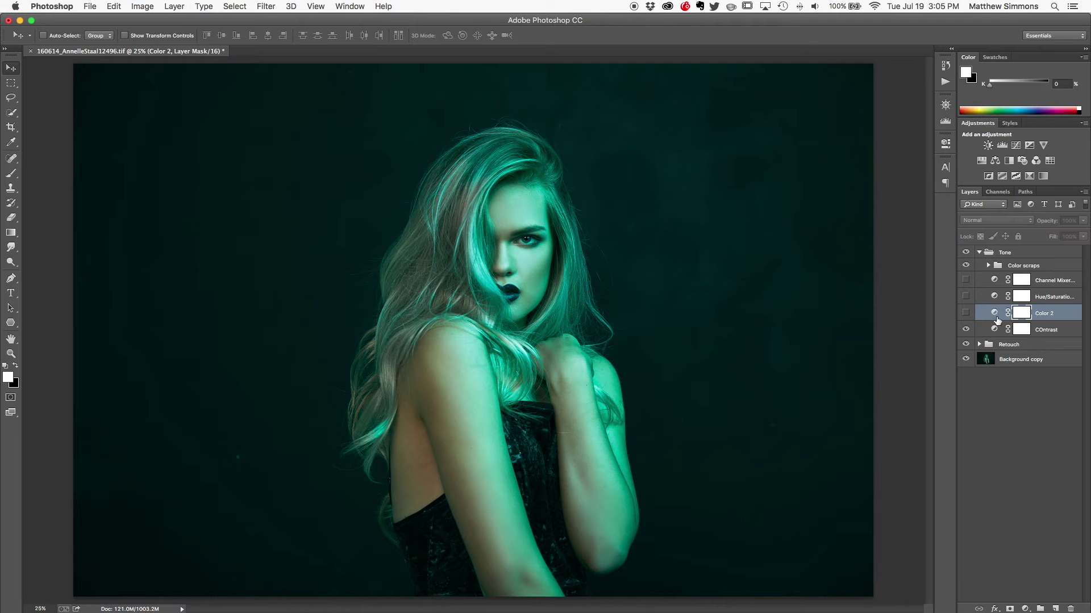
click(966, 313)
Step: Open Color 2's Curves settings and swap the foreground and background colours
double_click(994, 313)
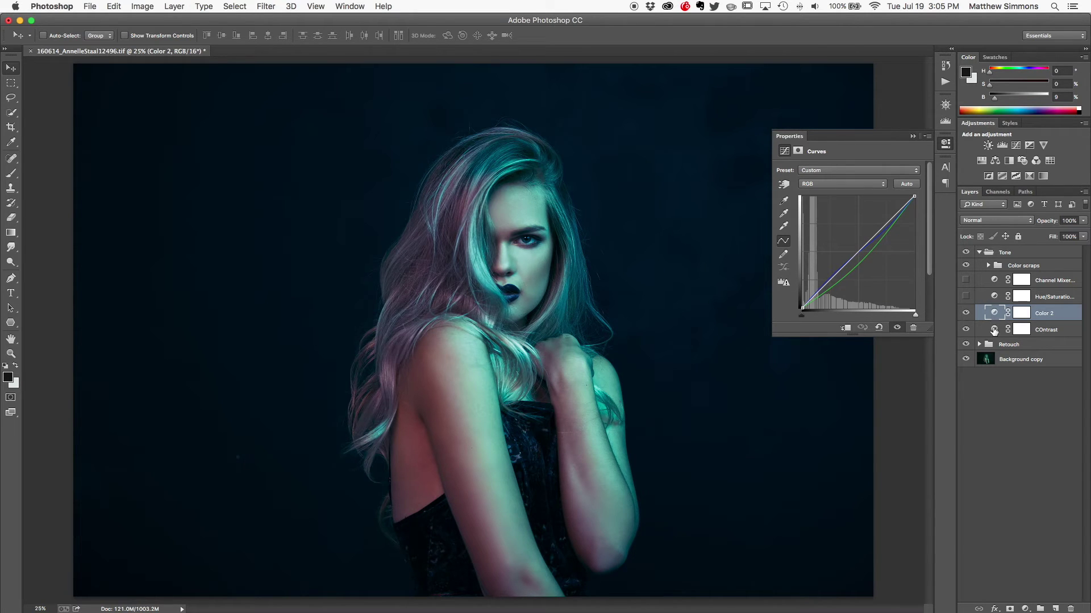
key(super+backslash)
key(x)
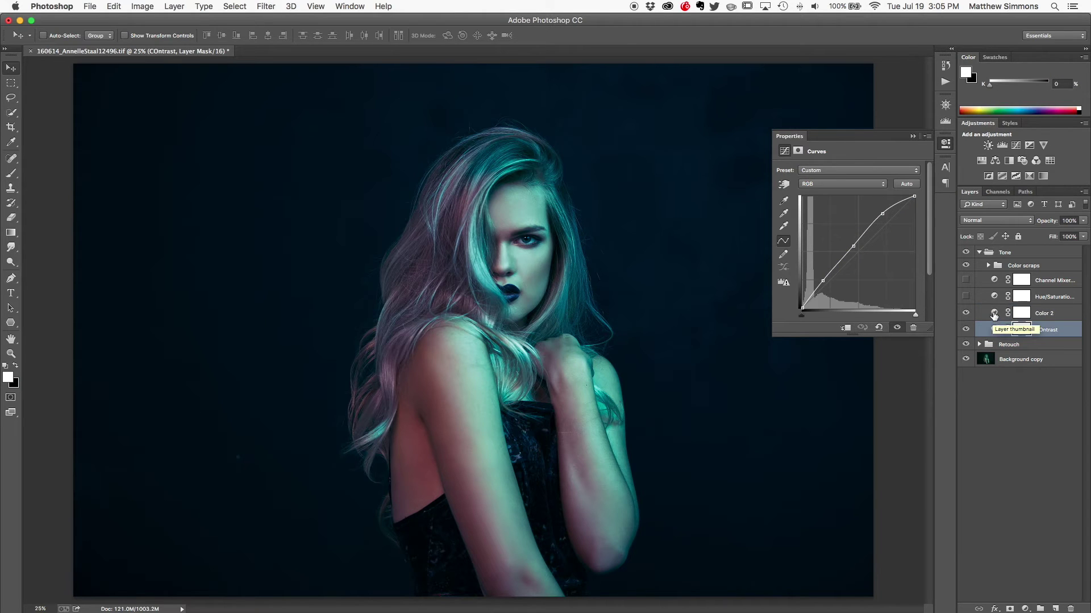
Step: Step the curve channel through Red and Green to Blue, and lift the Blue curve's upper point
click(820, 185)
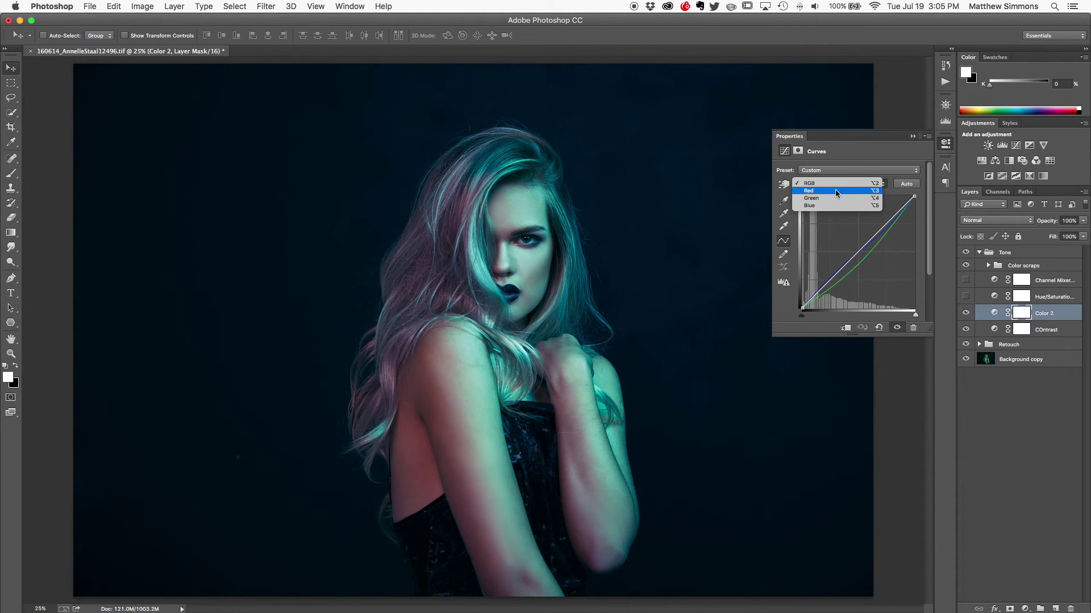
click(834, 191)
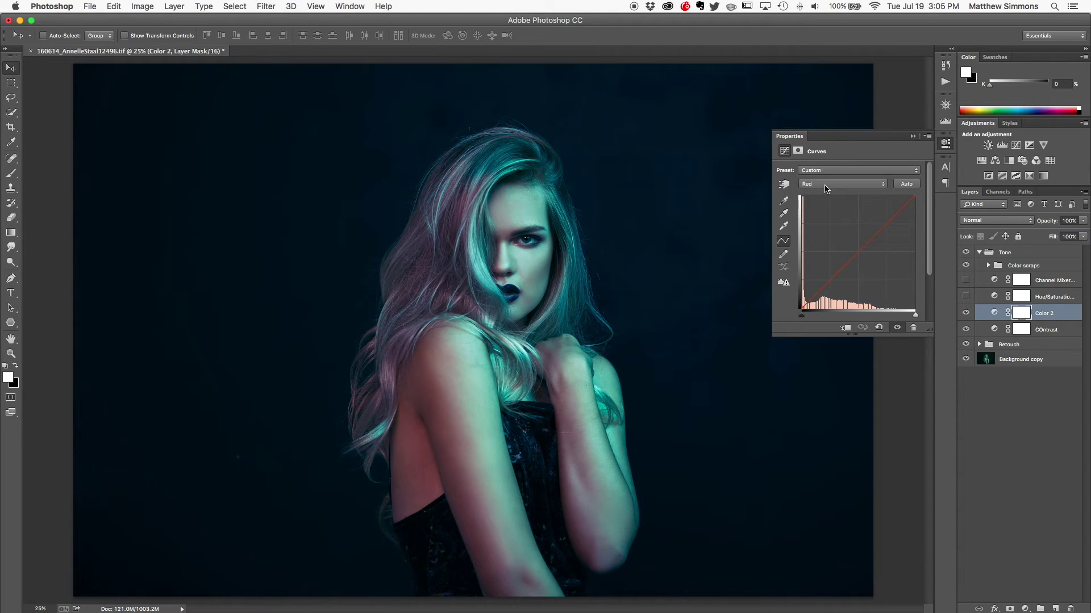
click(827, 184)
click(827, 190)
click(827, 185)
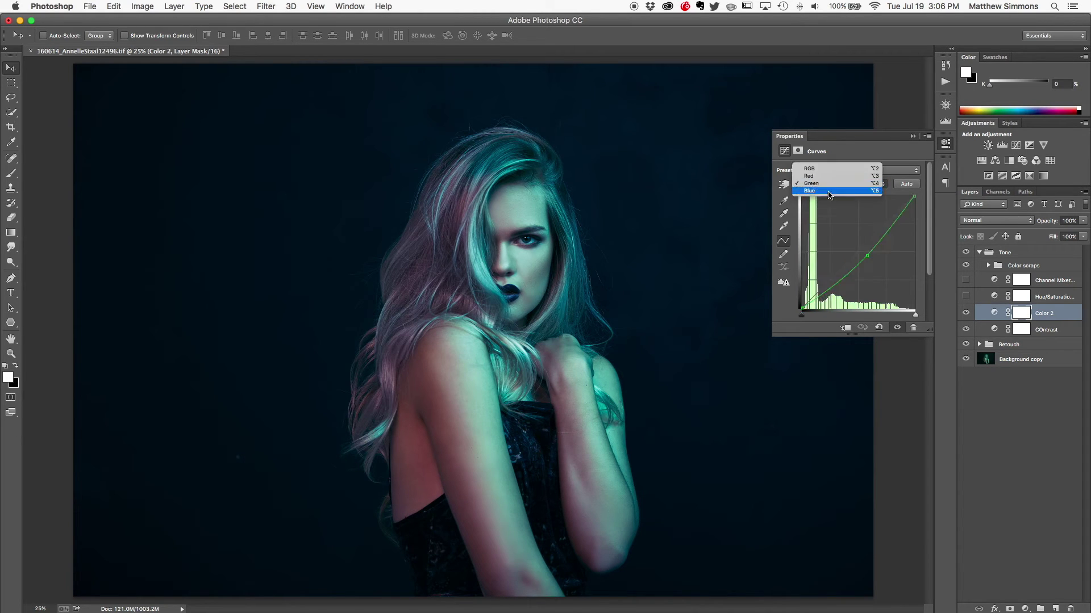
click(828, 192)
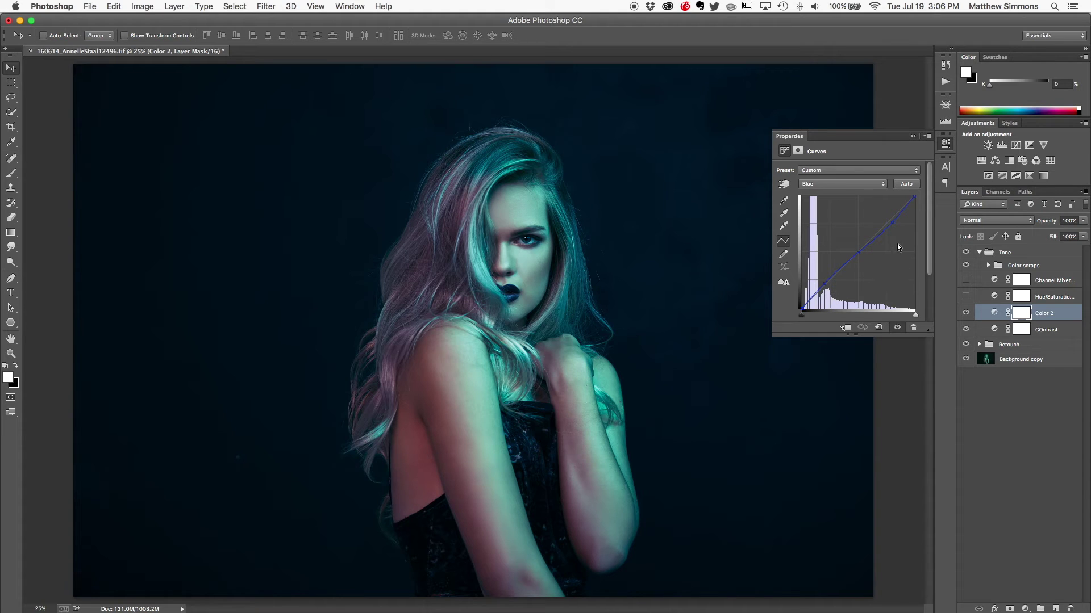
mouse_move(891, 222)
mouse_down()
mouse_move(884, 217)
mouse_move(897, 227)
mouse_up()
Step: Replace the Blue curve's upper point and lower its shadow point slightly
key(ctrl+z)
click(892, 221)
mouse_move(824, 283)
mouse_down()
mouse_move(823, 268)
mouse_move(825, 294)
mouse_move(826, 281)
mouse_up()
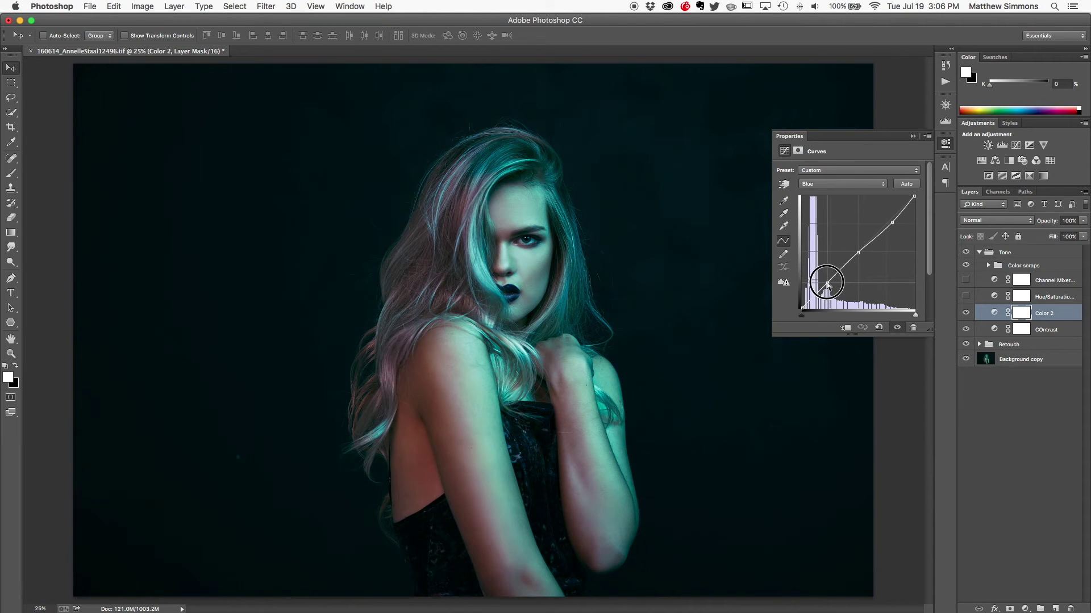
key(super+z)
drag(829, 283, 824, 283)
Step: Switch to the Green curve and straighten it toward the diagonal
click(851, 187)
click(852, 176)
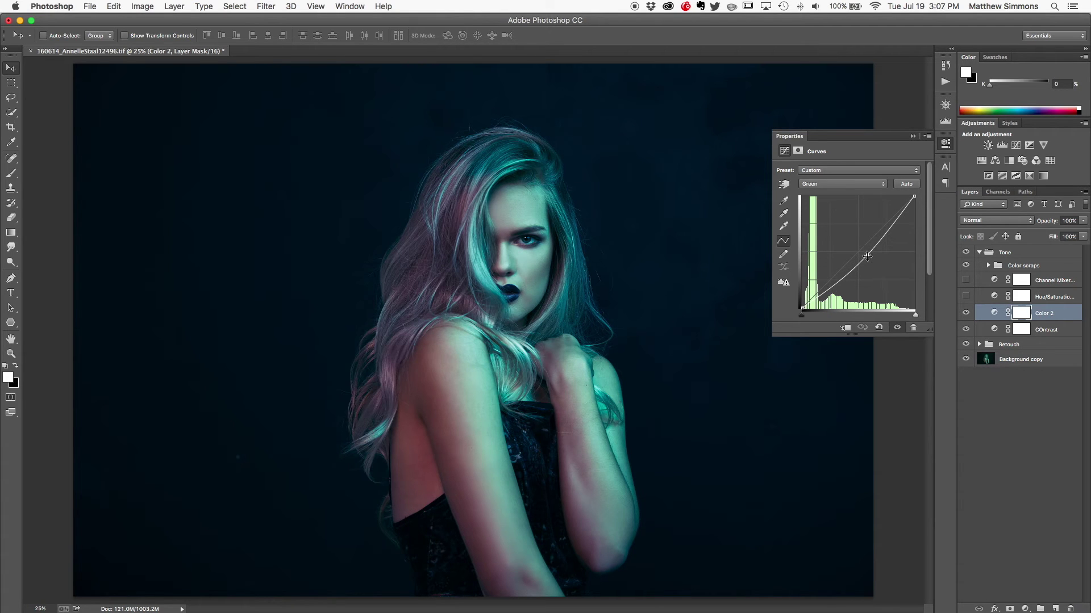
drag(867, 255, 859, 253)
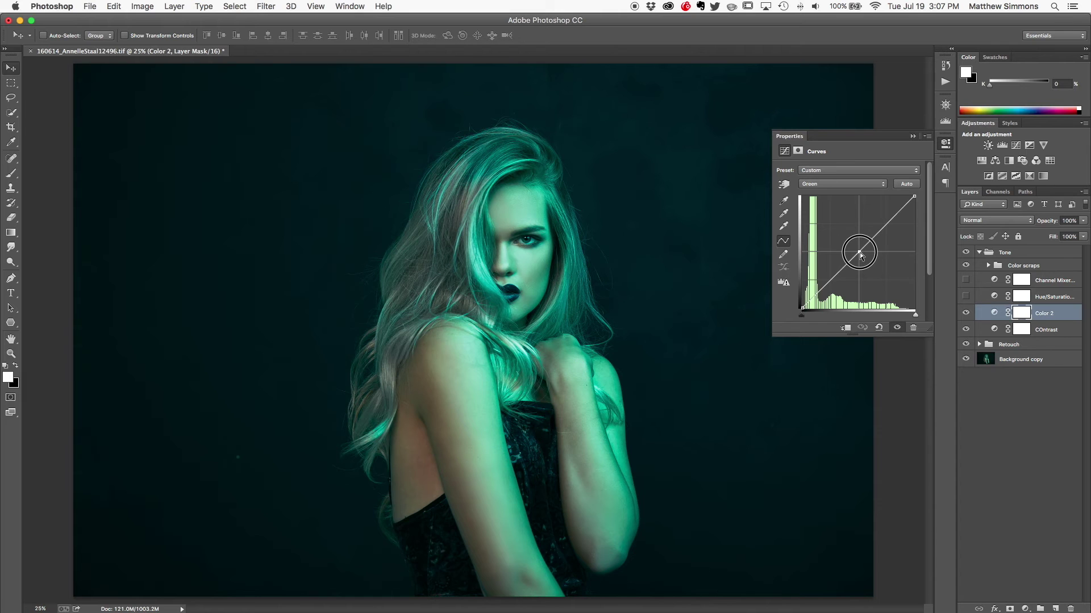
mouse_move(860, 252)
mouse_down()
mouse_move(881, 276)
mouse_move(847, 238)
mouse_move(867, 265)
mouse_up()
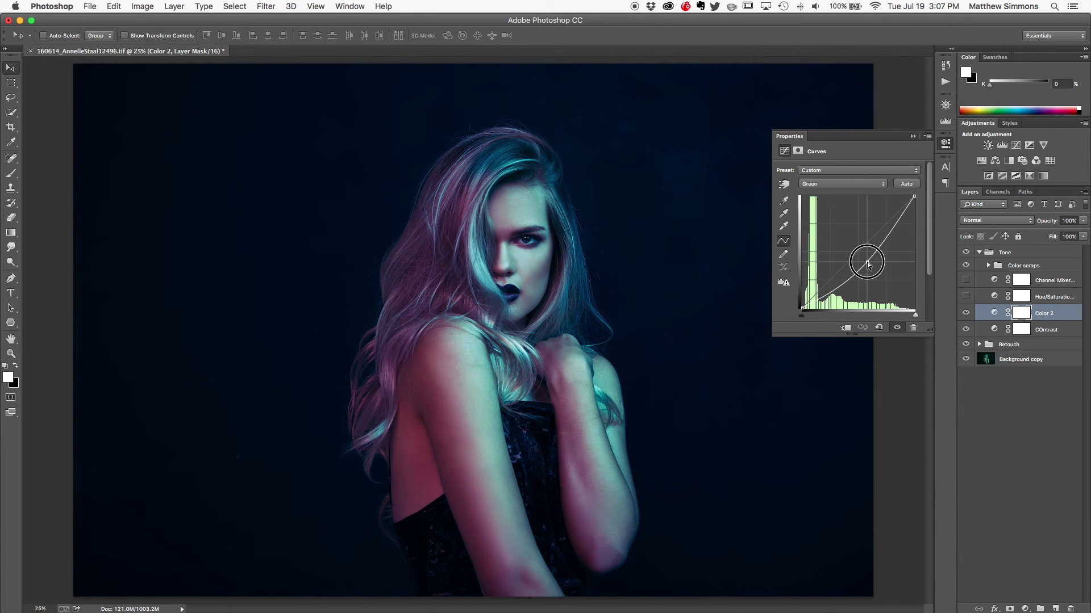
drag(868, 265, 864, 262)
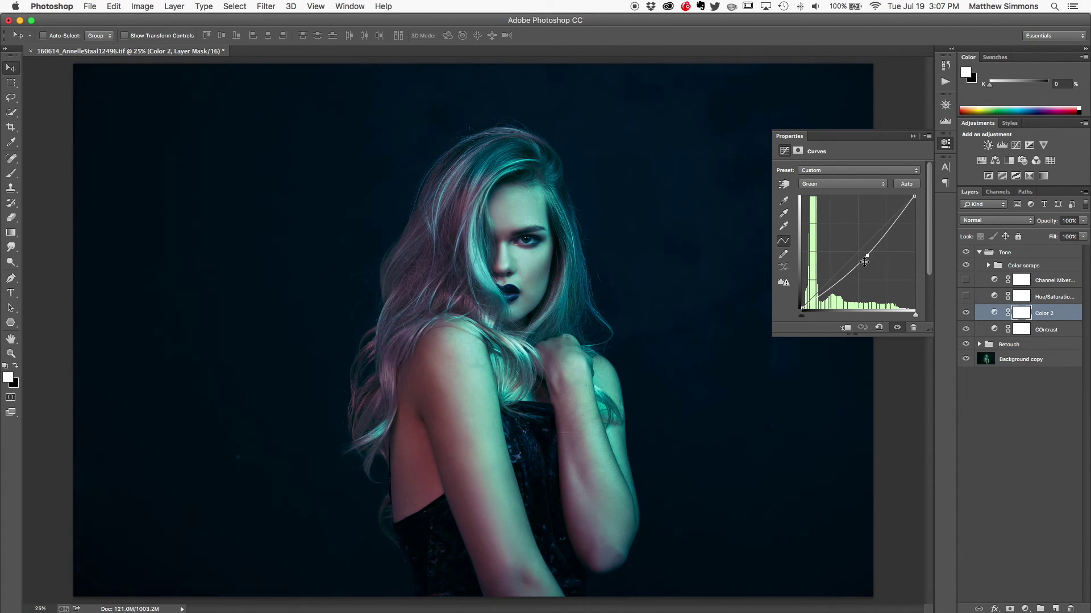
click(837, 186)
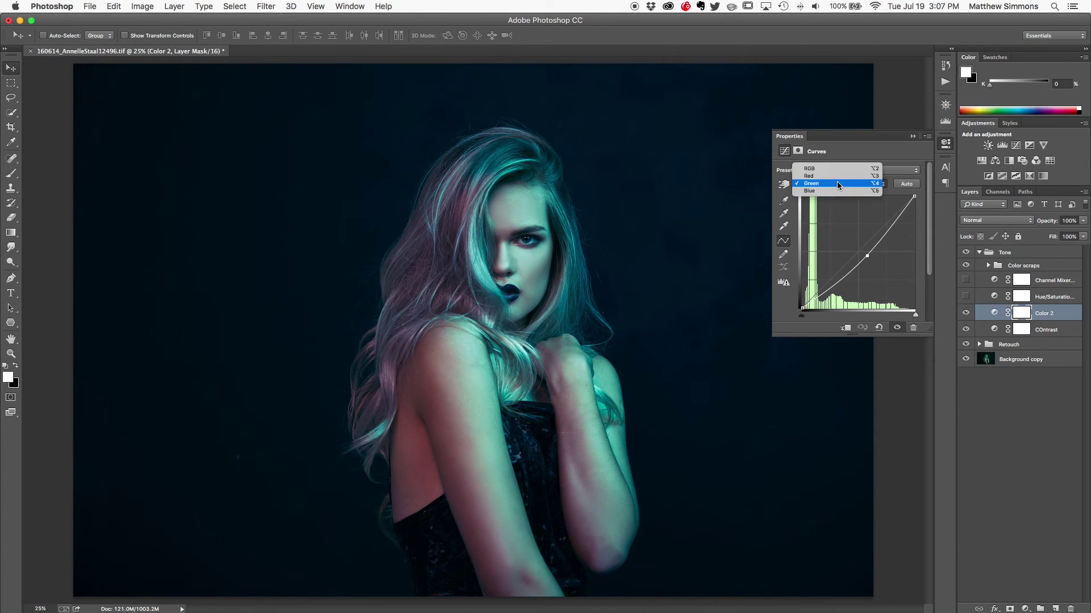
Step: On the Red curve, try raising and lowering its point, then delete it to restore the diagonal
click(838, 176)
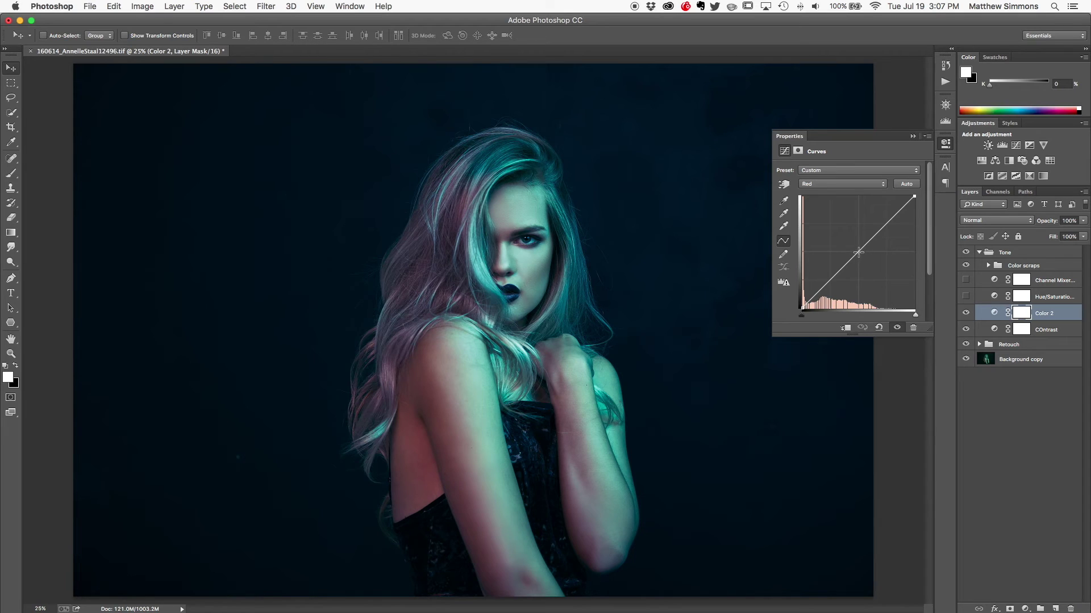
drag(857, 247, 848, 238)
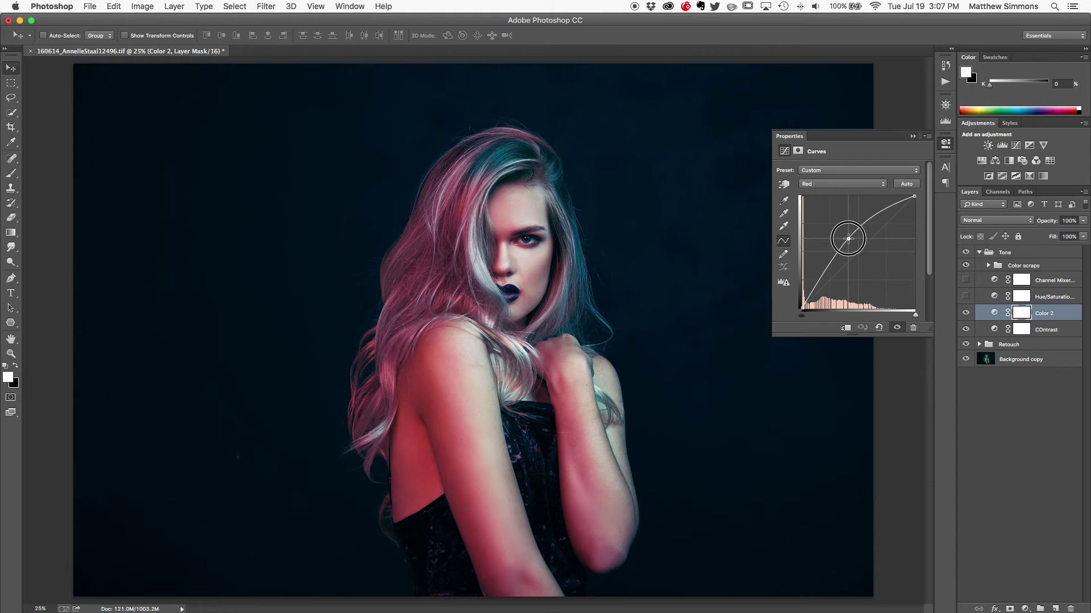
drag(848, 239, 870, 262)
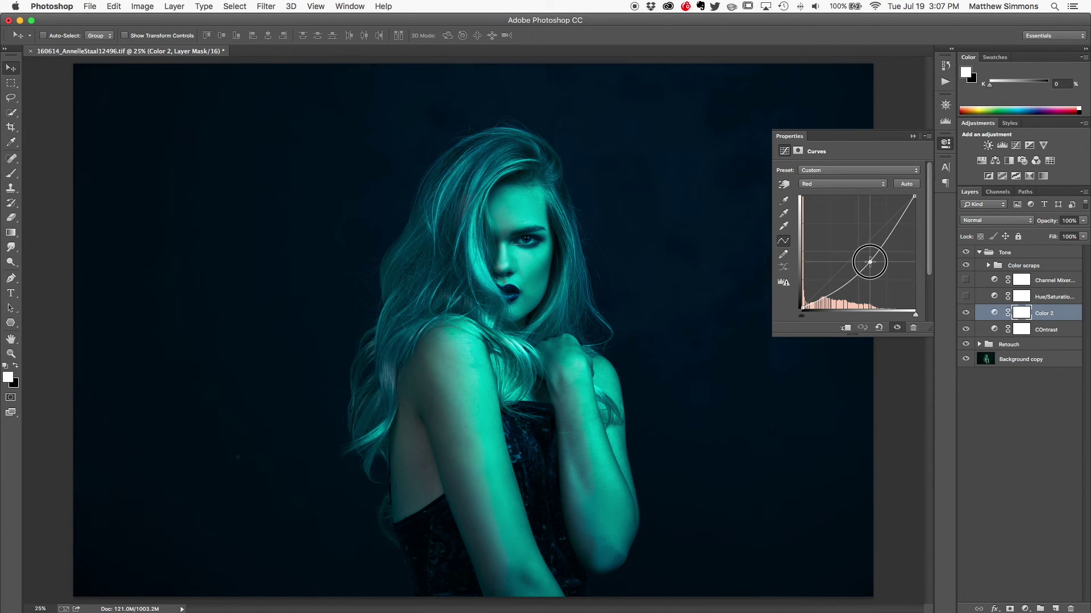
drag(870, 262, 869, 261)
key(Delete)
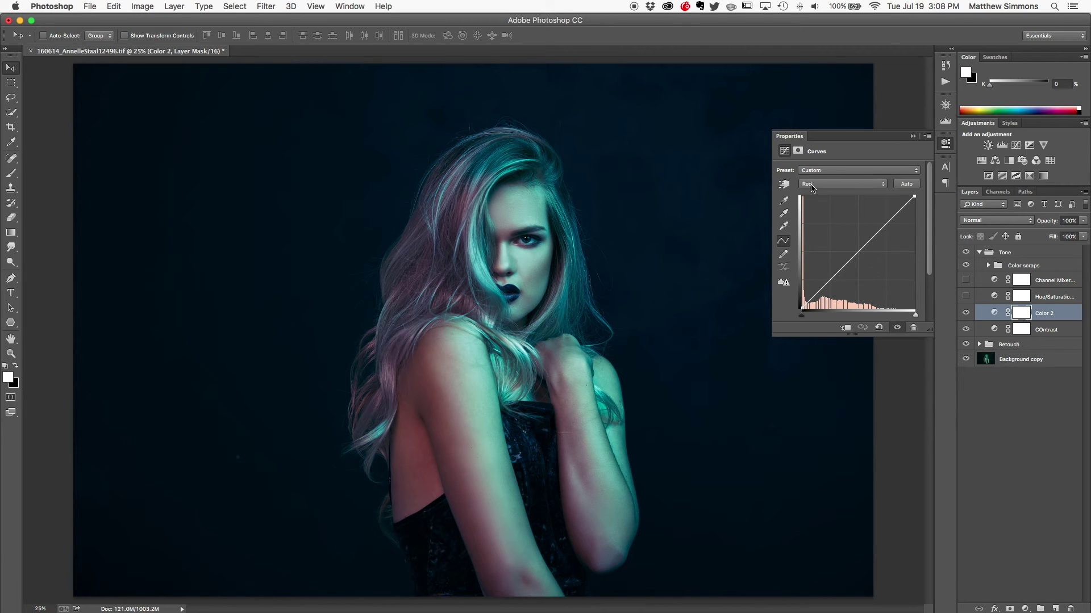
Step: On the Blue curve, bend the shadow point and raise the highlight point slightly
click(850, 185)
click(850, 199)
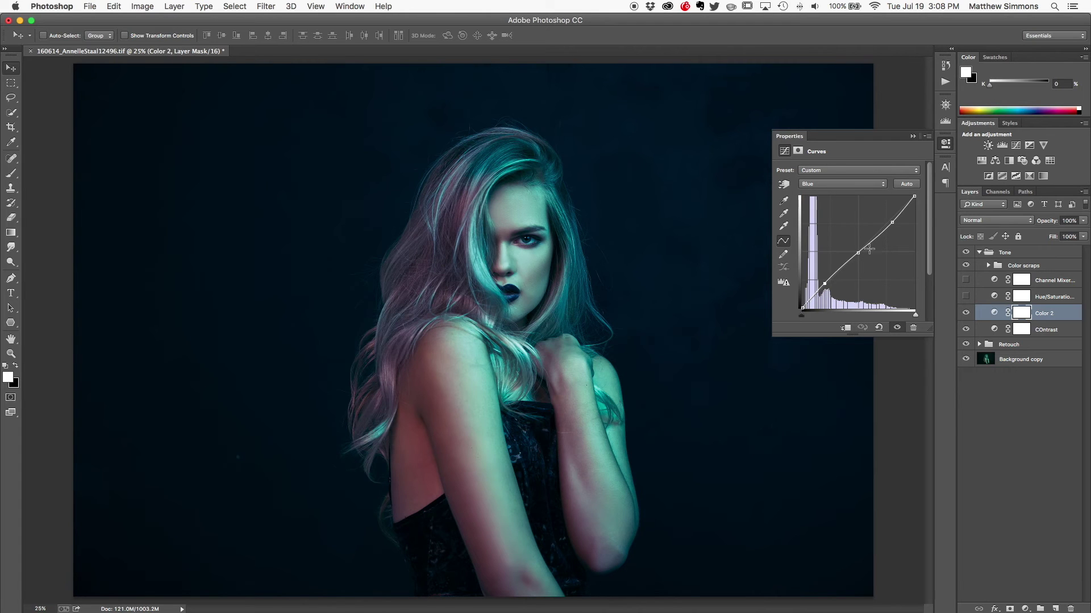
click(825, 286)
drag(825, 285, 827, 288)
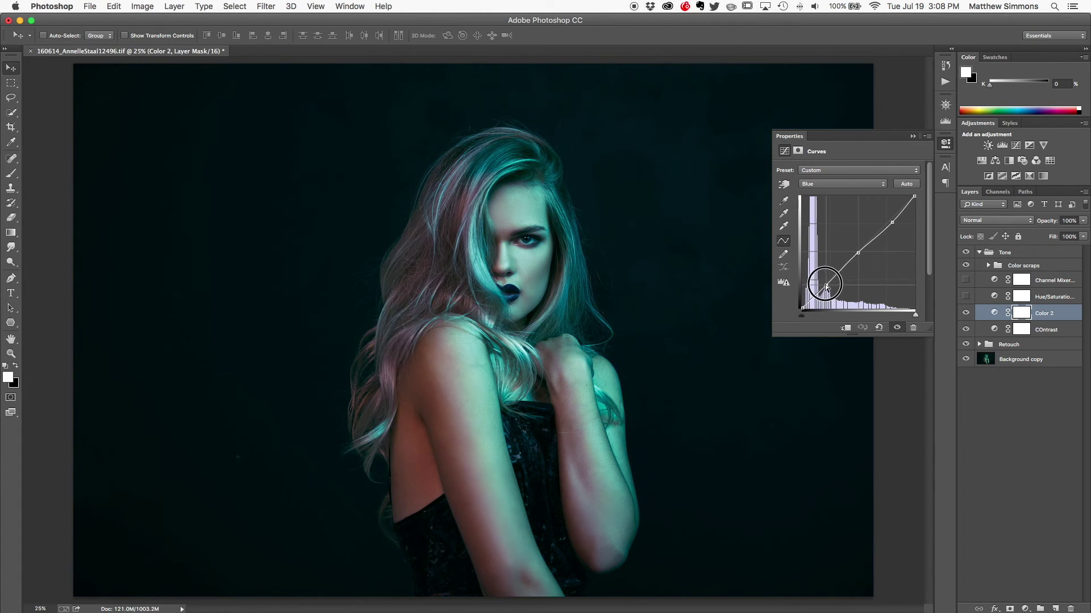
drag(826, 287, 824, 284)
click(892, 223)
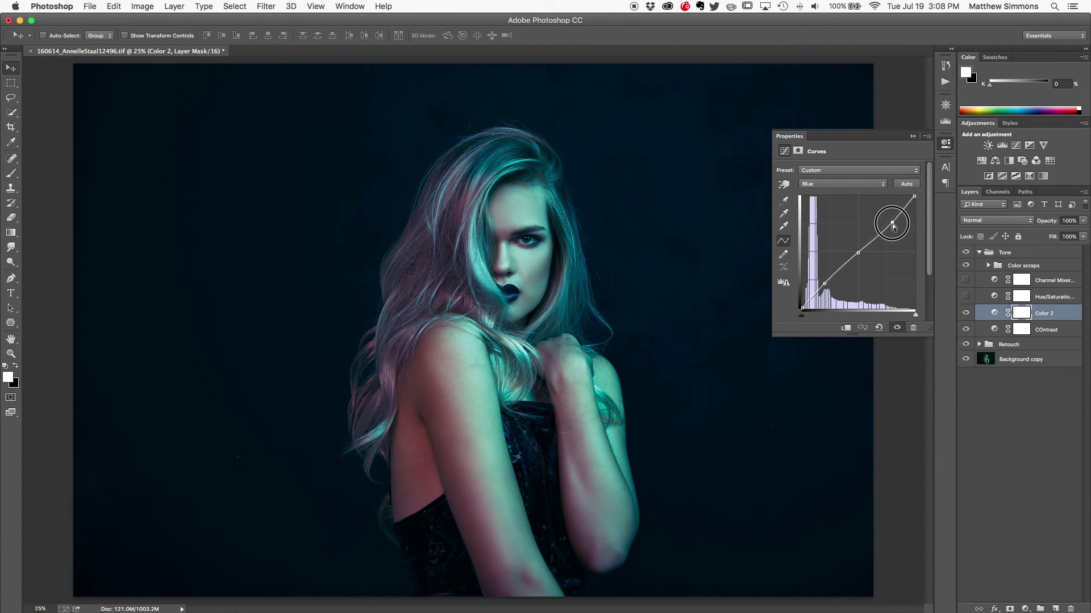
drag(892, 223, 891, 222)
Step: Test a point on the Green curve, leave it straight, and close the Curves properties
click(842, 184)
click(840, 175)
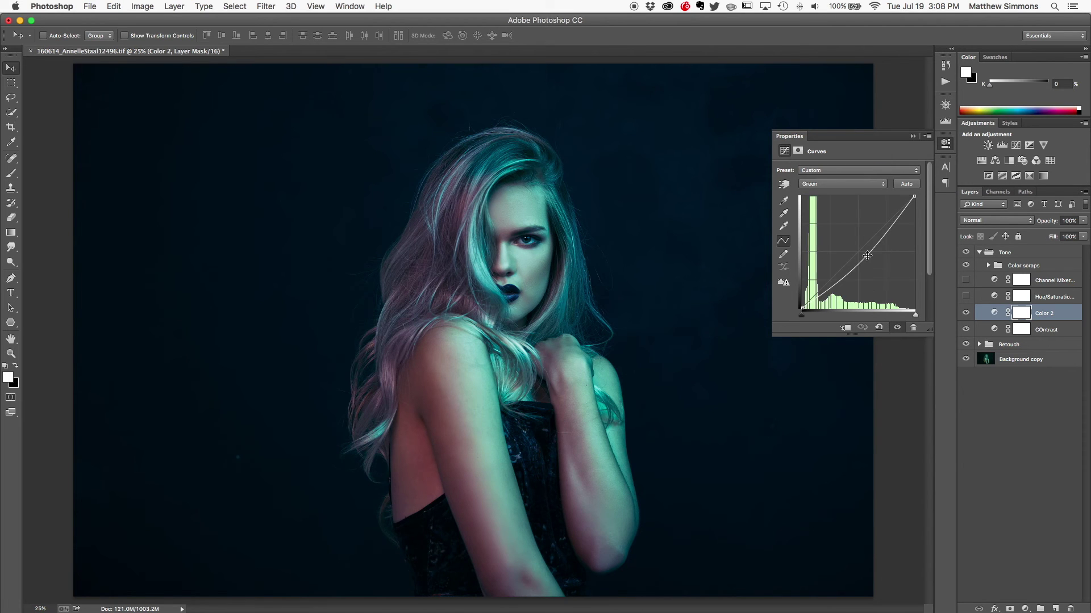
mouse_move(866, 256)
mouse_down()
mouse_move(857, 243)
mouse_move(872, 250)
mouse_up()
click(912, 137)
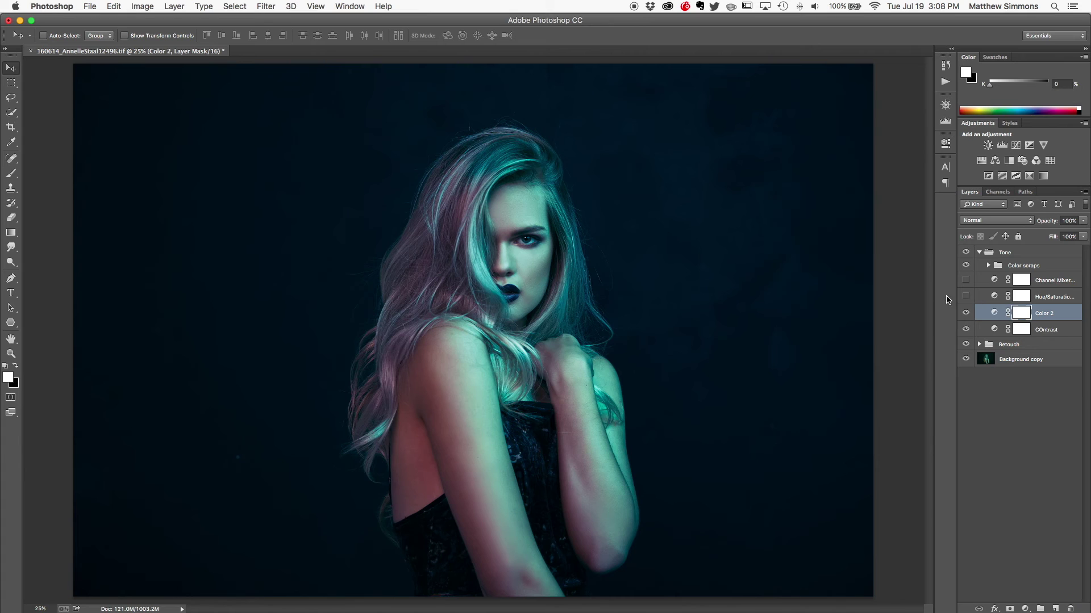
Step: Show Hue/Saturation 1, test a lower Saturation, then undo back to +47
click(965, 296)
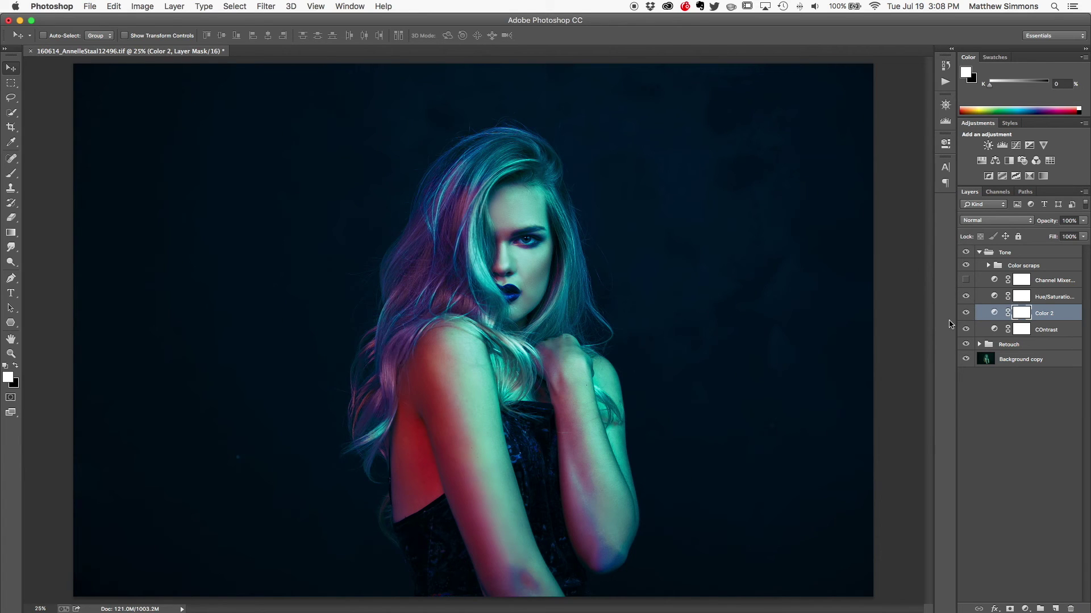
double_click(994, 296)
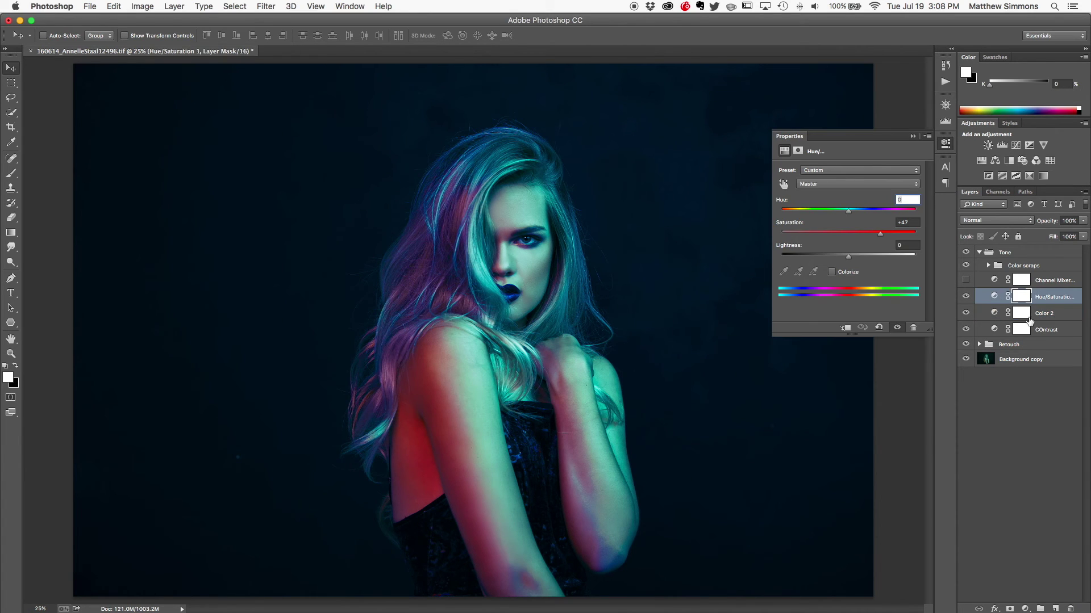
drag(880, 236, 850, 238)
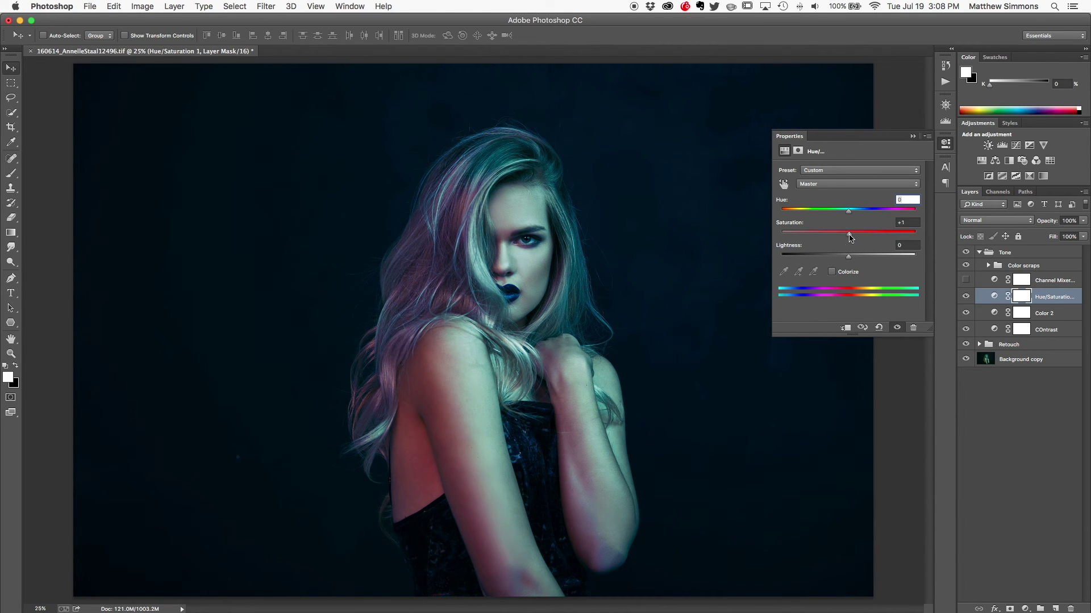
key(ctrl+z)
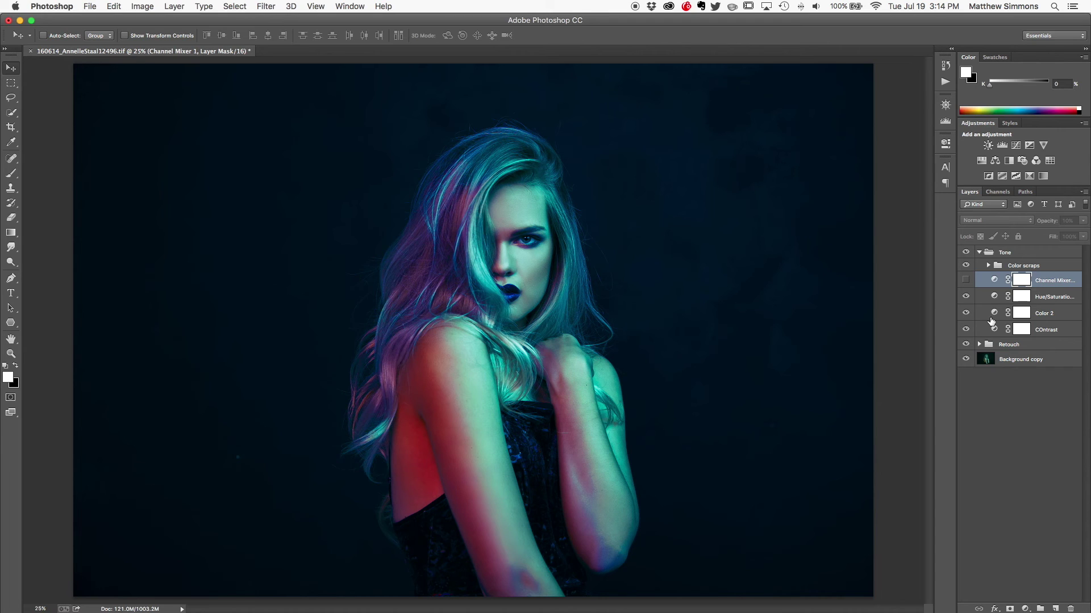
Step: Preview the original Channel Mixer layer, hide it again, and add a new Channel Mixer 2 layer
click(966, 279)
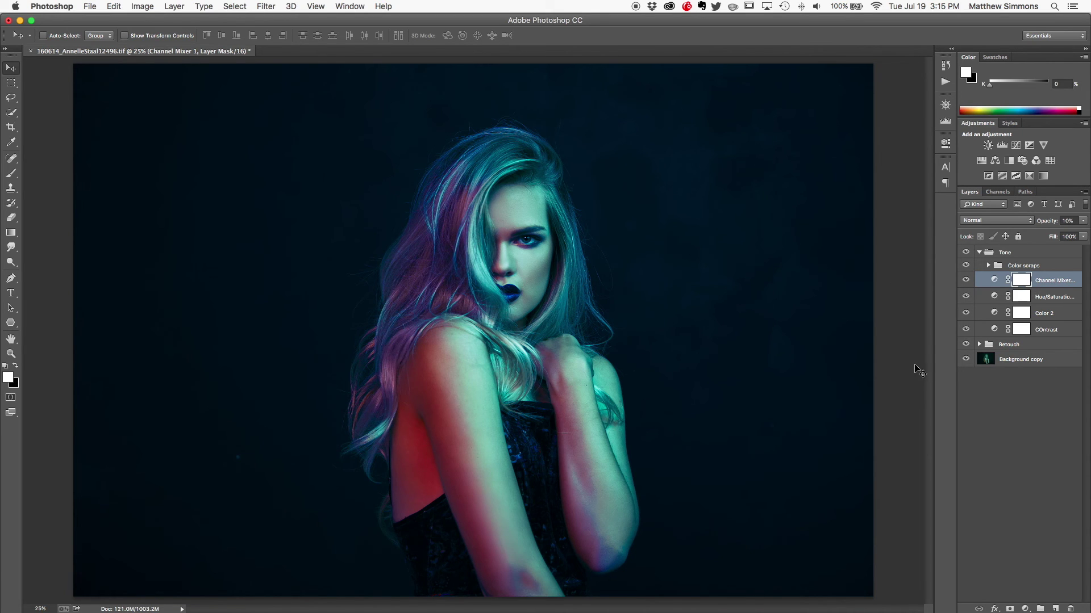
click(965, 281)
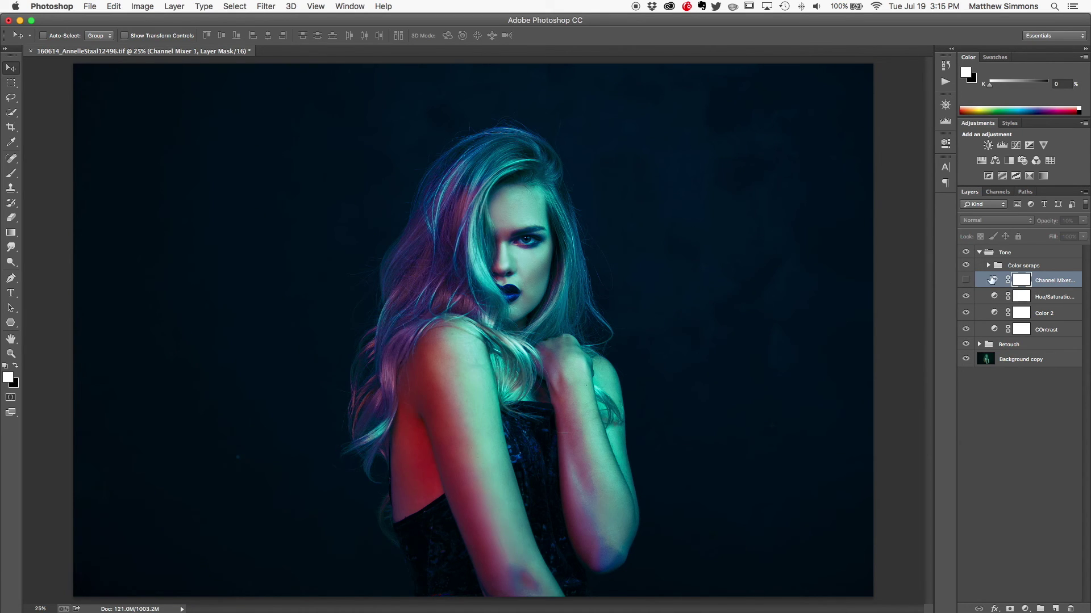
click(1036, 162)
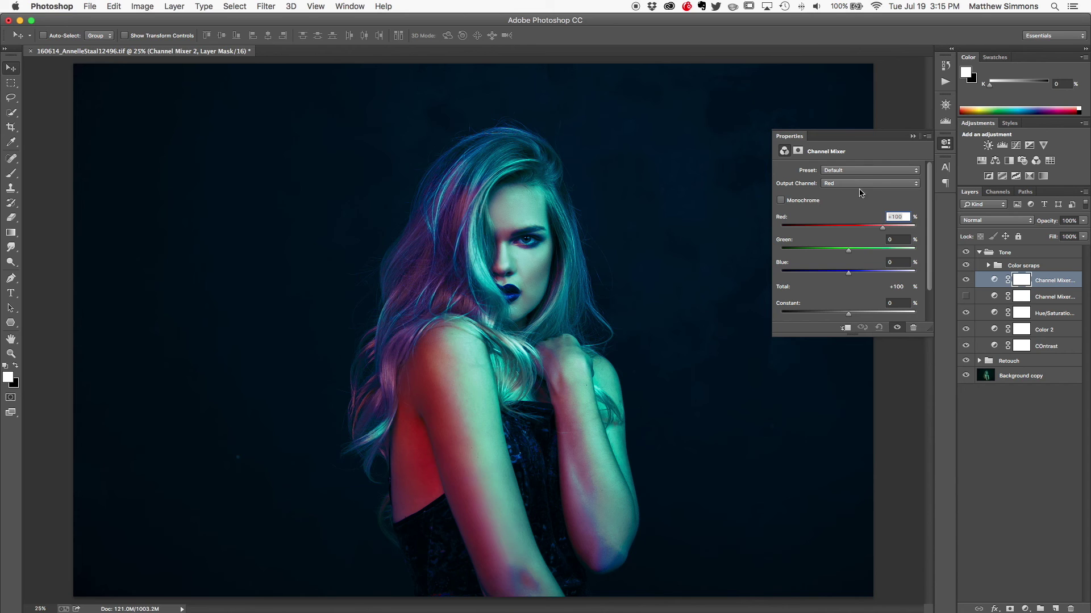
Step: Try the Black & White with Blue, Green and Orange Filter presets on Channel Mixer 2
click(868, 170)
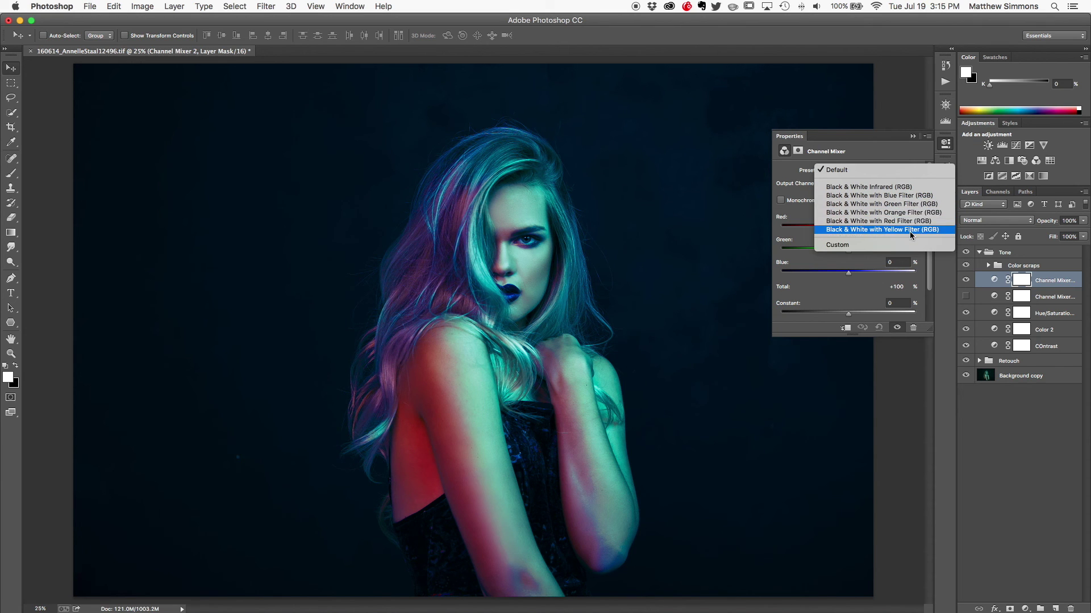
click(926, 196)
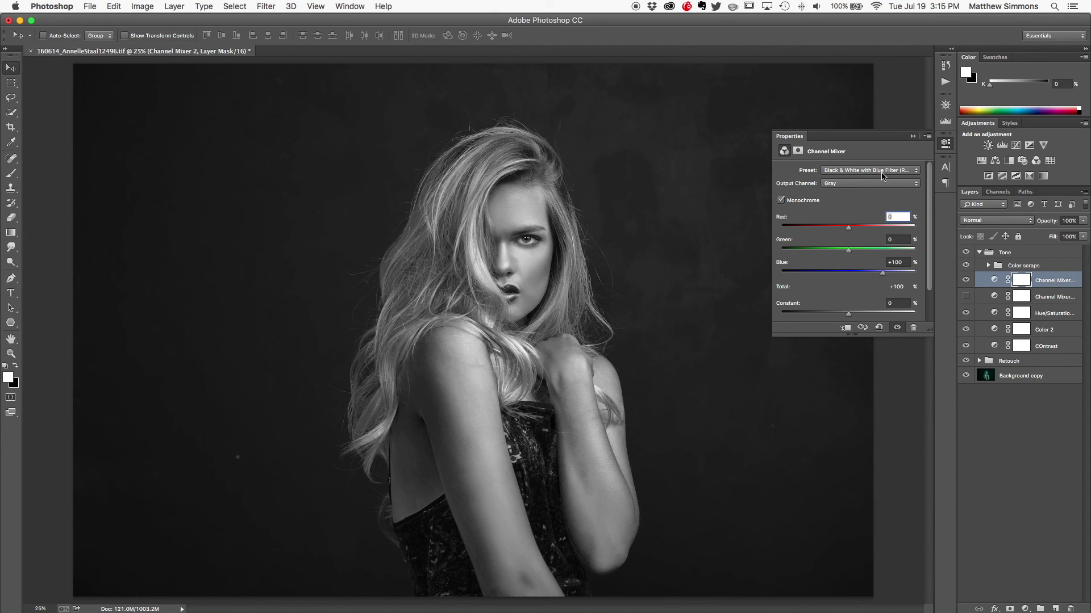
click(882, 171)
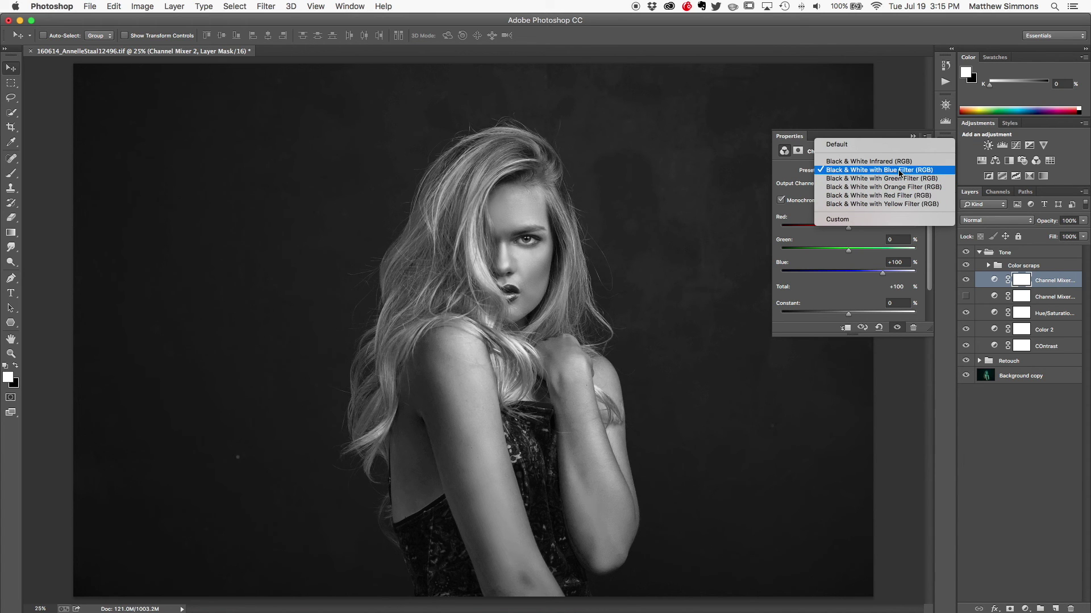
click(890, 179)
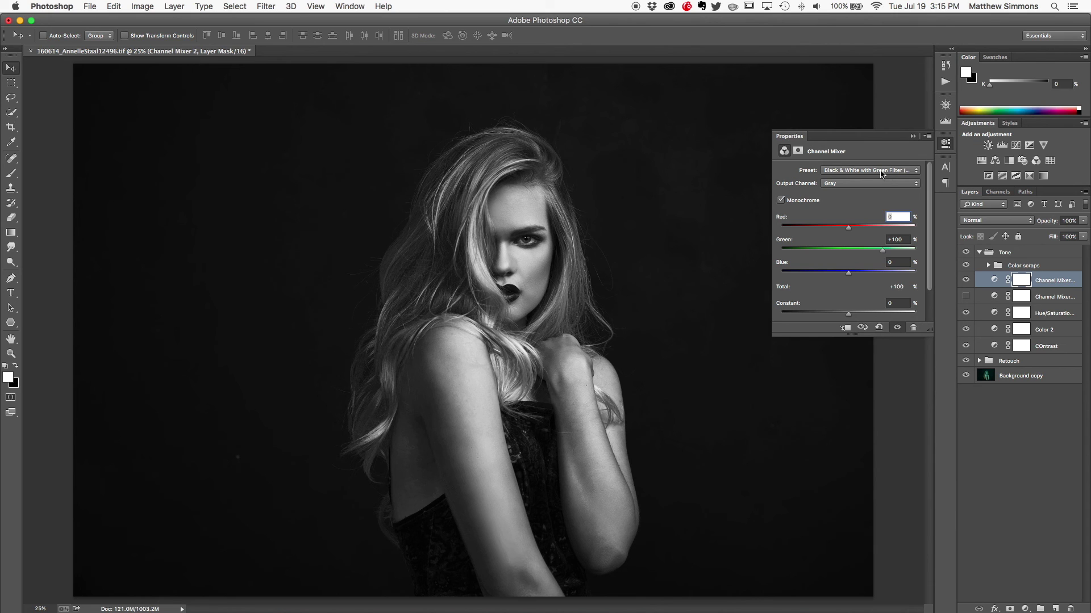
click(883, 171)
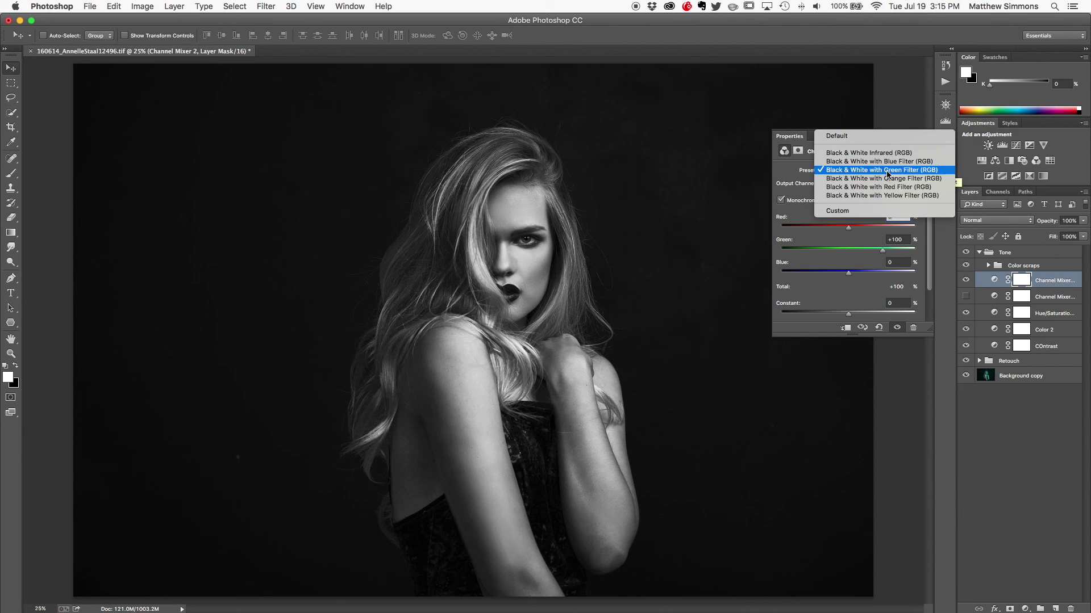
click(900, 178)
Step: Try the Red and Yellow filters, then settle on Black & White with Green Filter
click(881, 171)
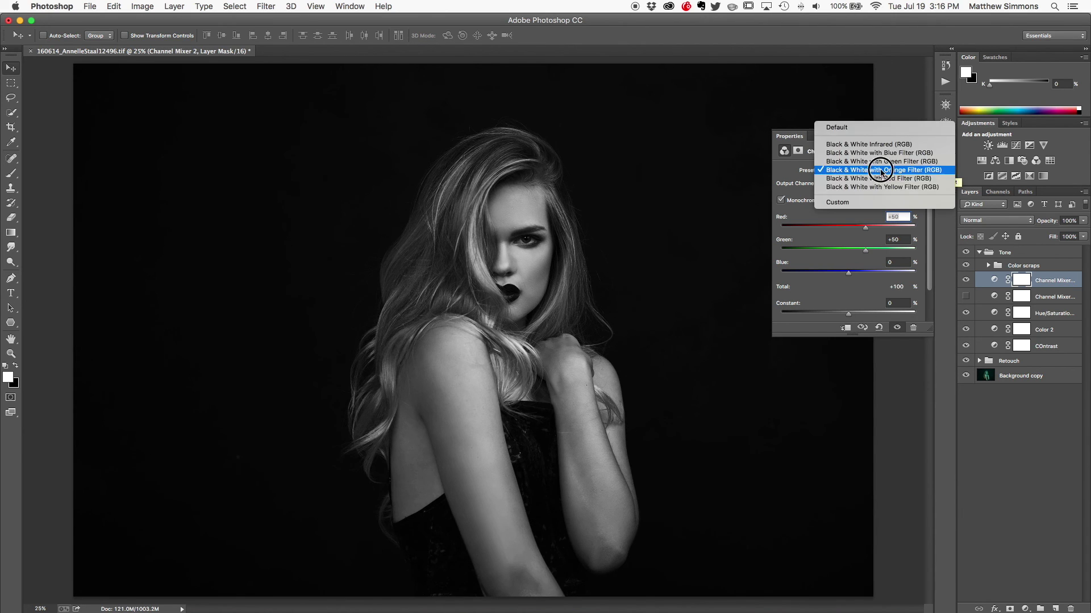
click(881, 180)
click(882, 171)
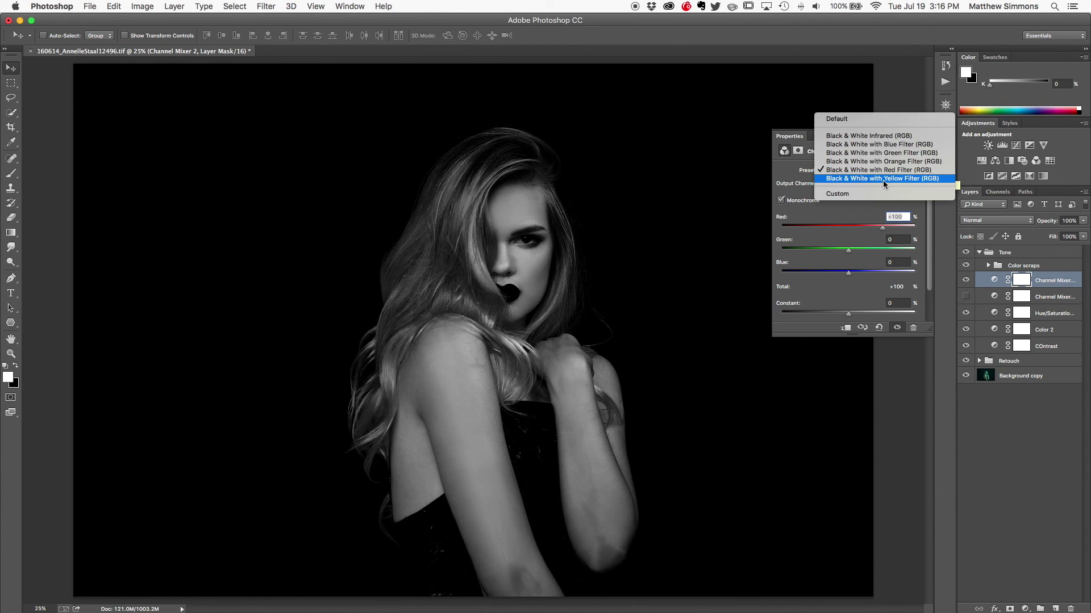
click(883, 179)
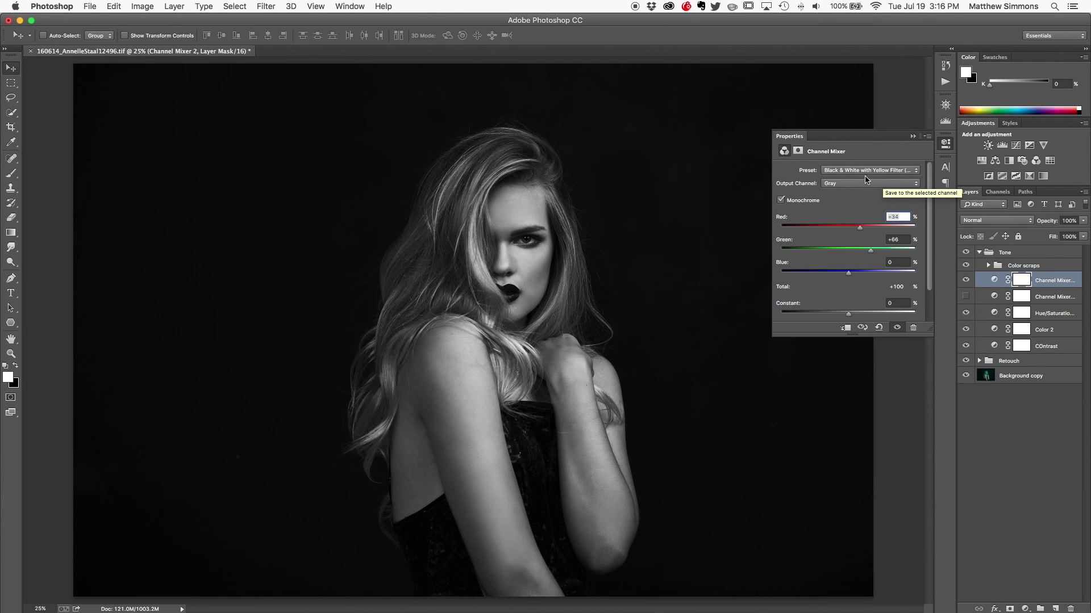
click(863, 169)
click(878, 145)
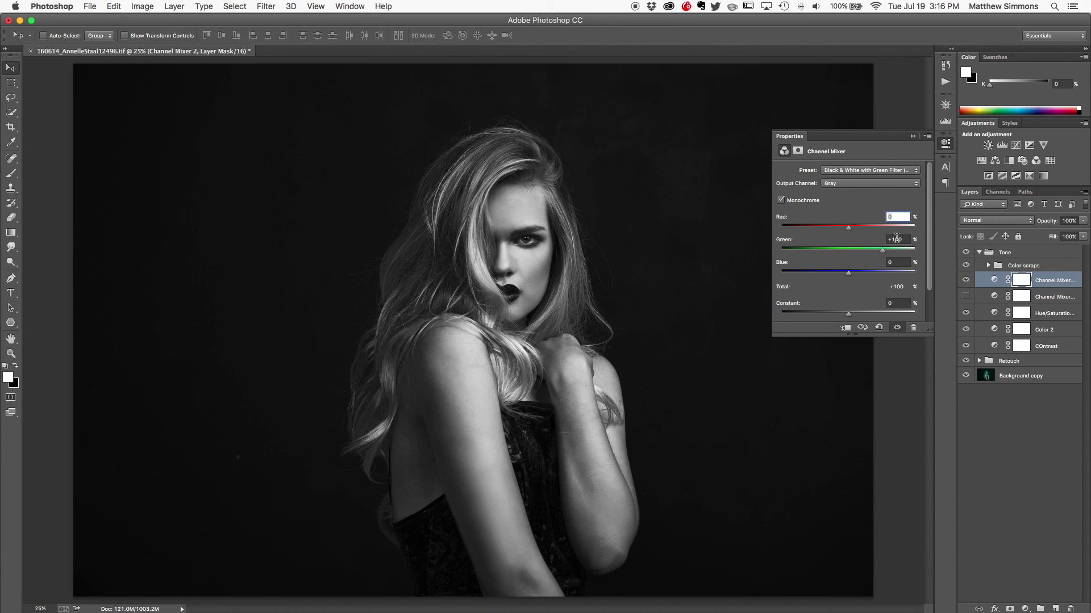
Step: Compare Channel Mixer 2 at several opacities, including 100%, and set it to 20%
click(1068, 219)
text(2)
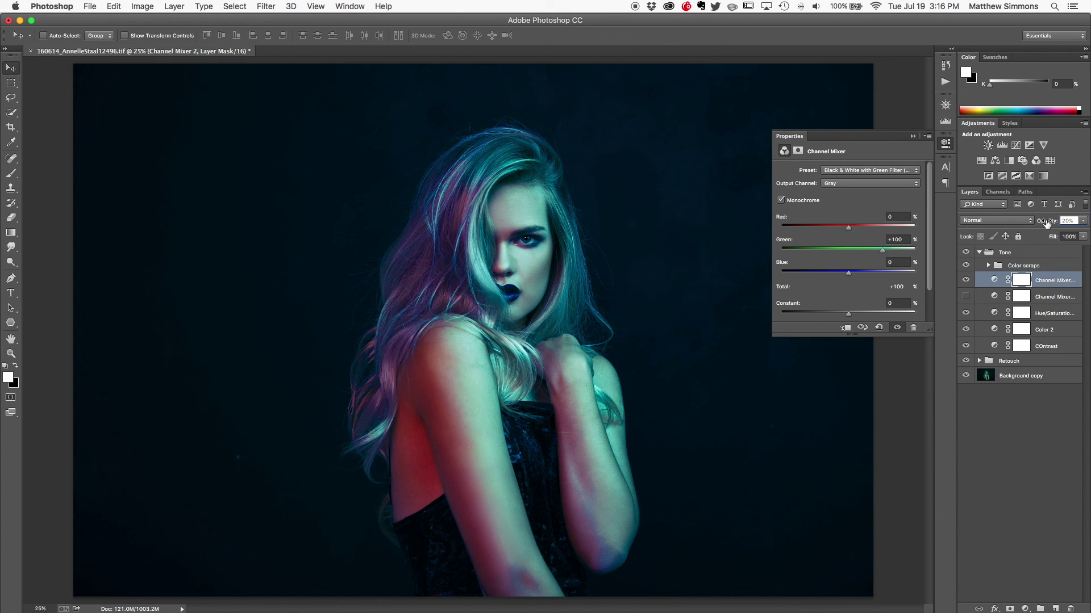
drag(1045, 222, 970, 226)
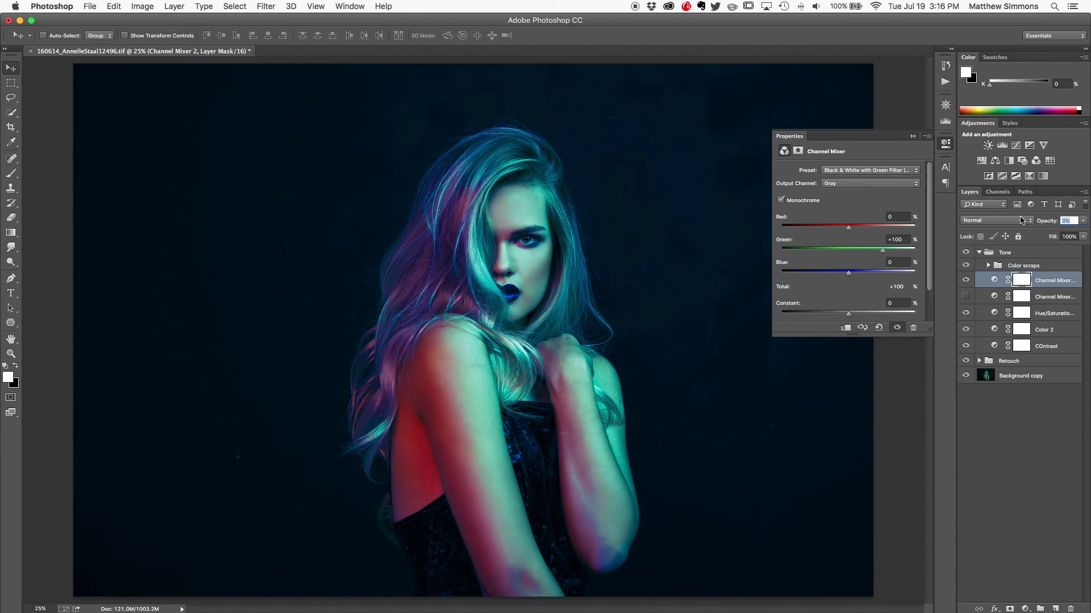
text(100)
key(Return)
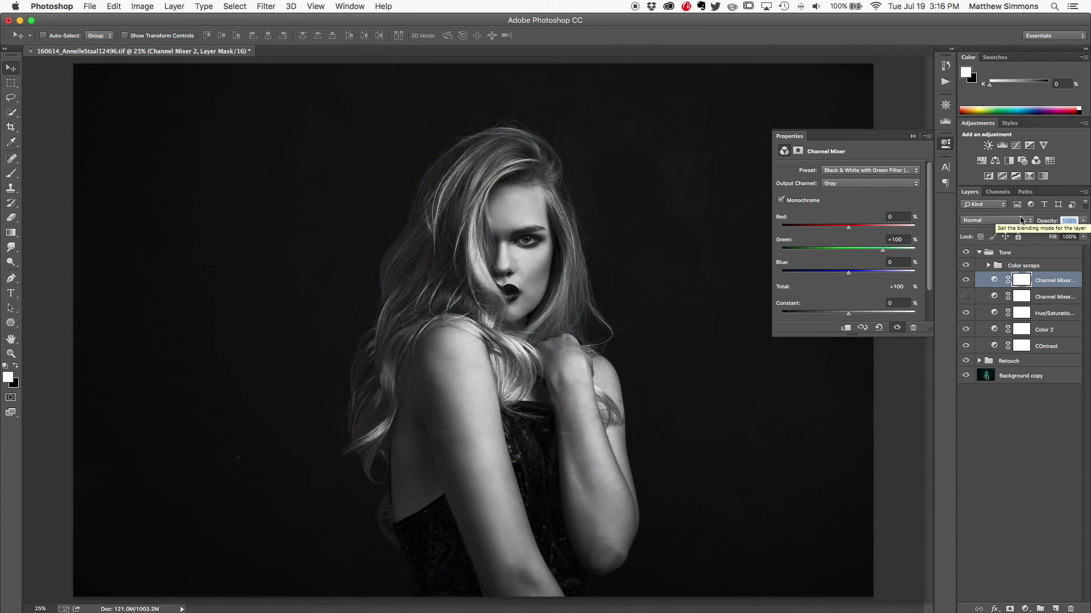
text(20)
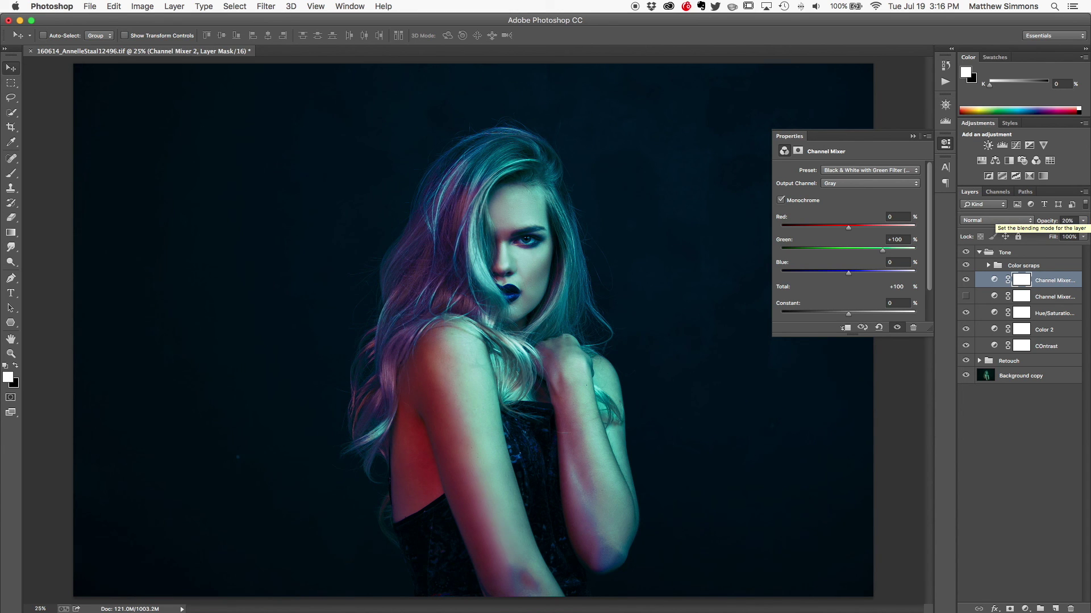
key(Return)
Step: Collapse the Channel Mixer 2 properties panel to its icon, leaving the layer at 20% opacity
click(945, 143)
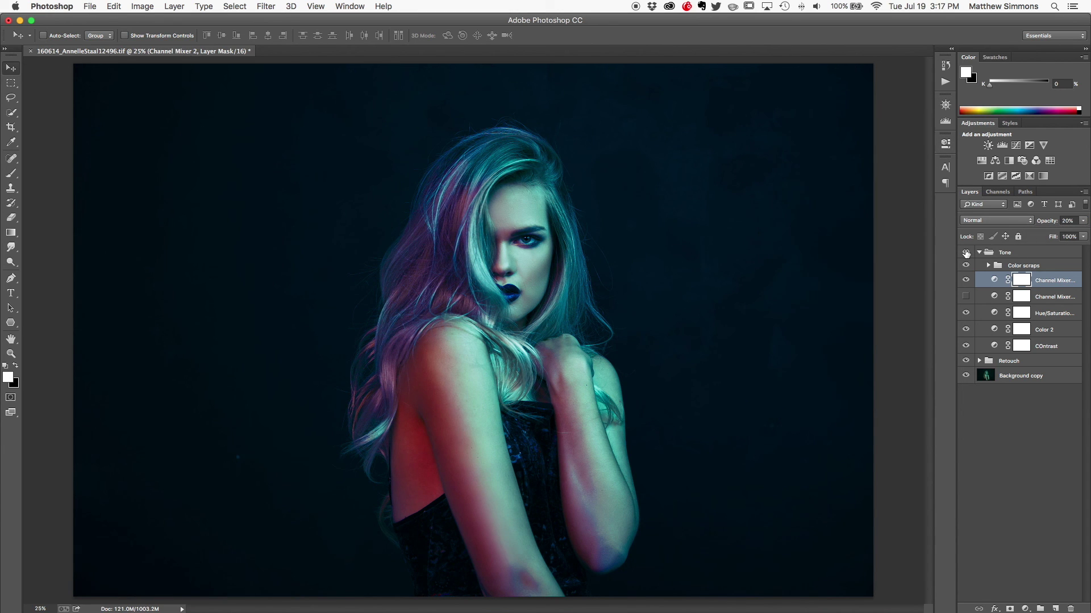